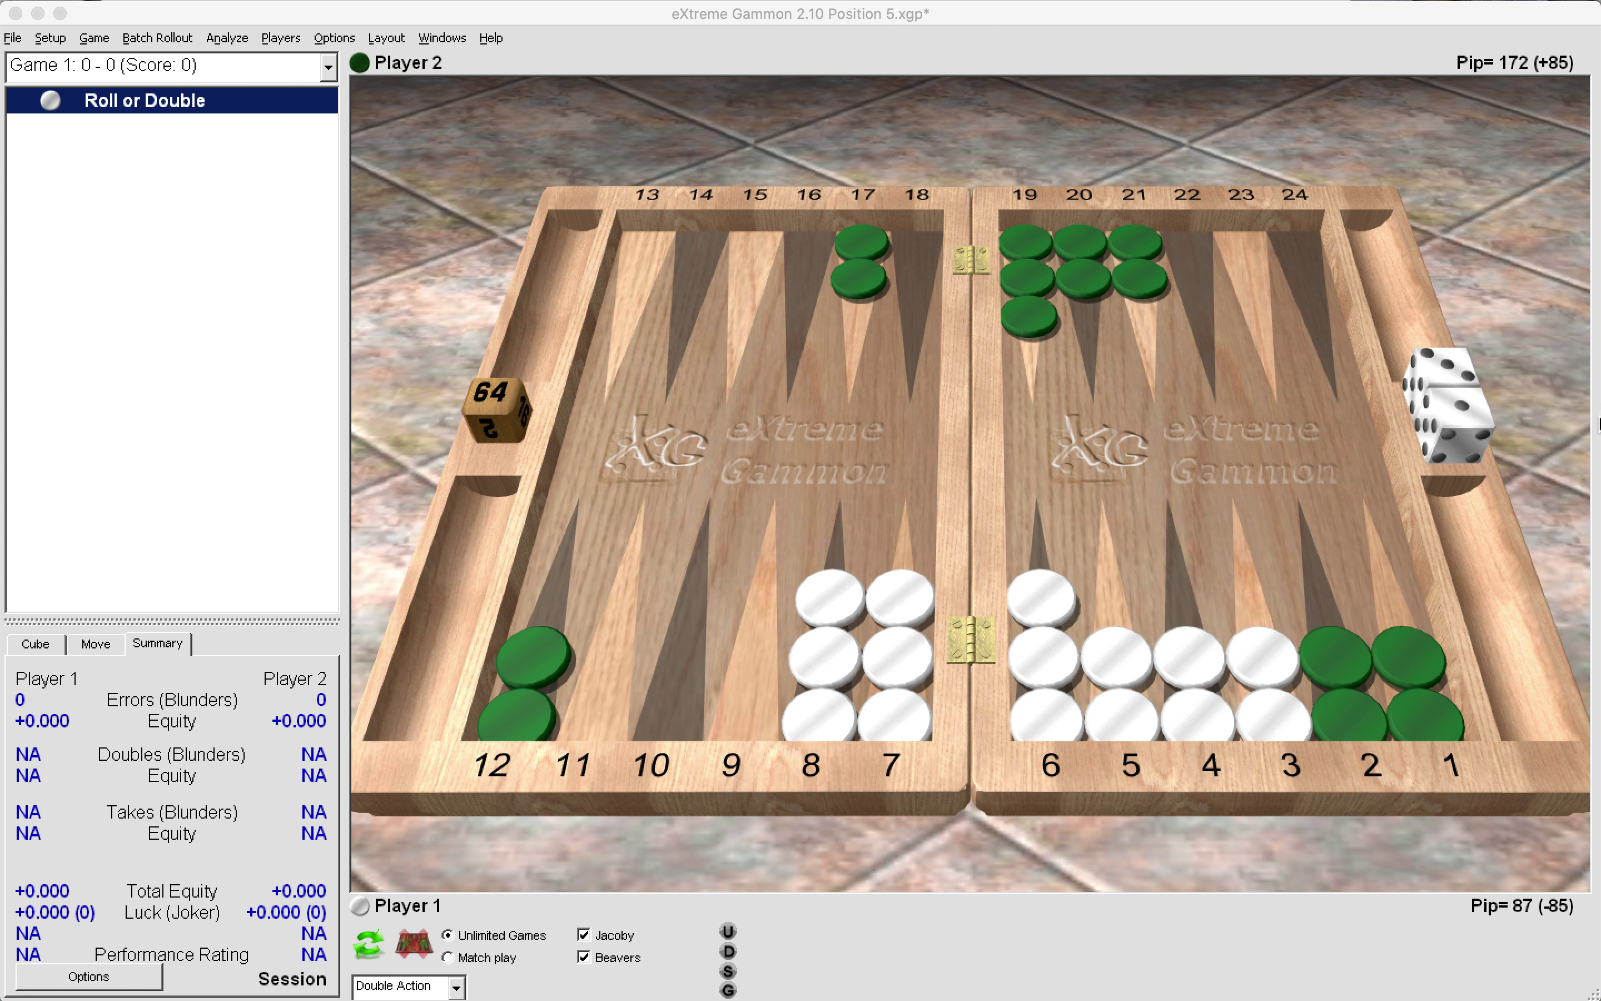
Move one green checker from the 19 point to the 13 point and evaluate the cube decision with XG Roller++
left_click(42, 642)
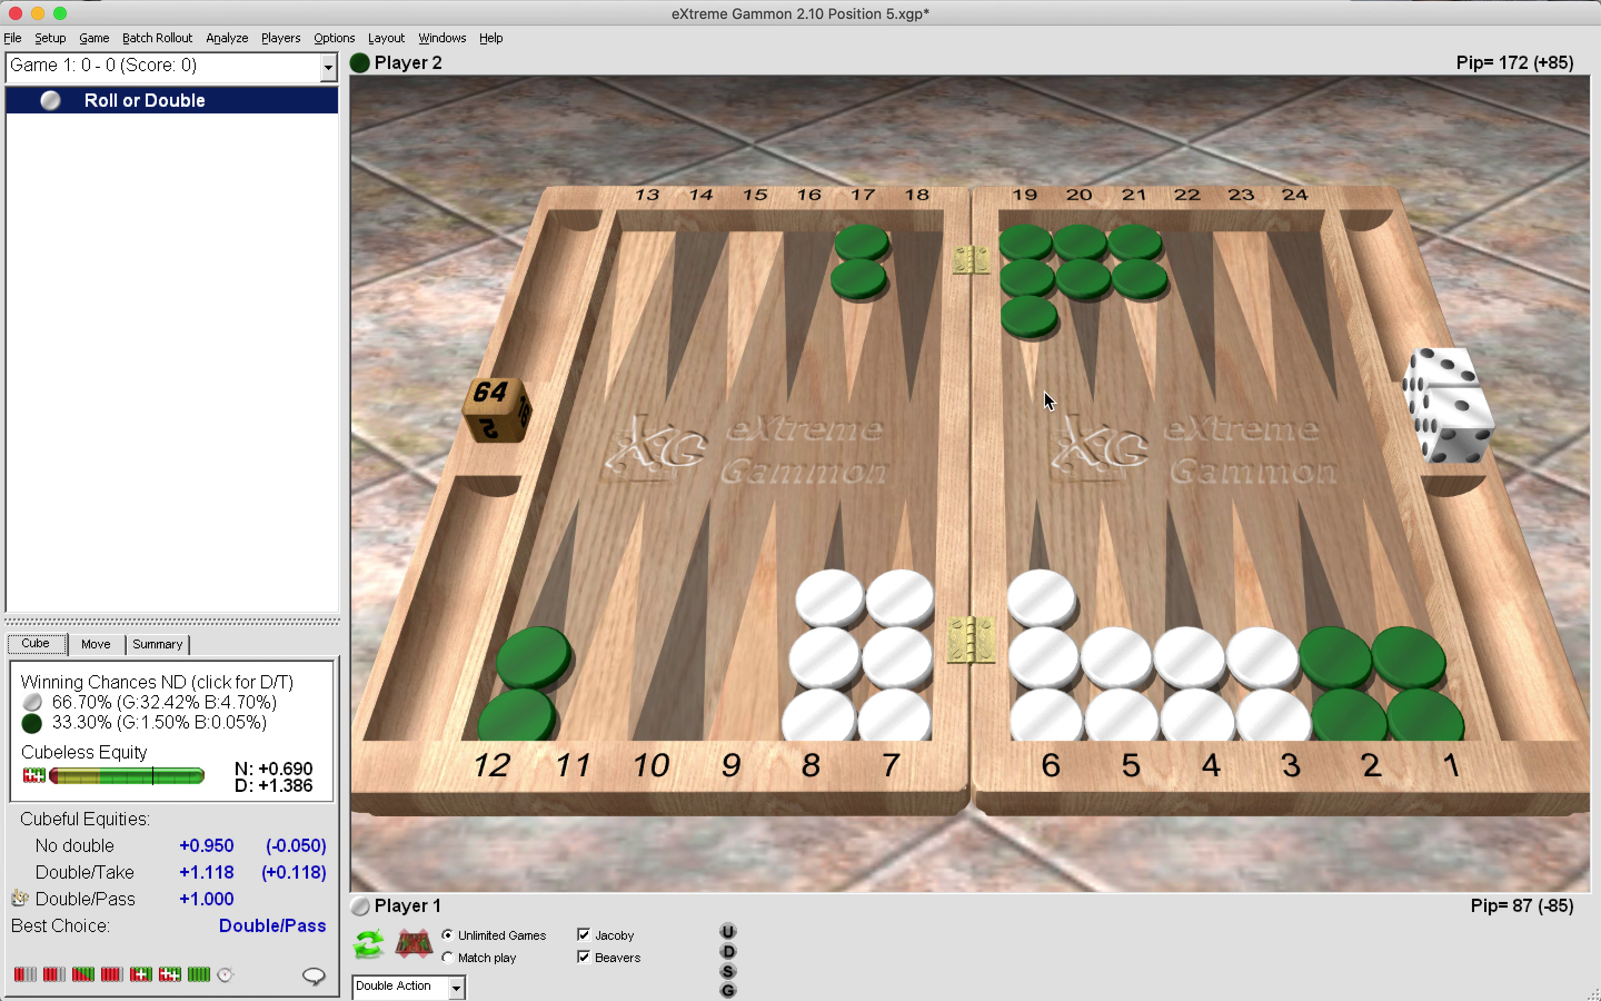
left_click(1037, 281)
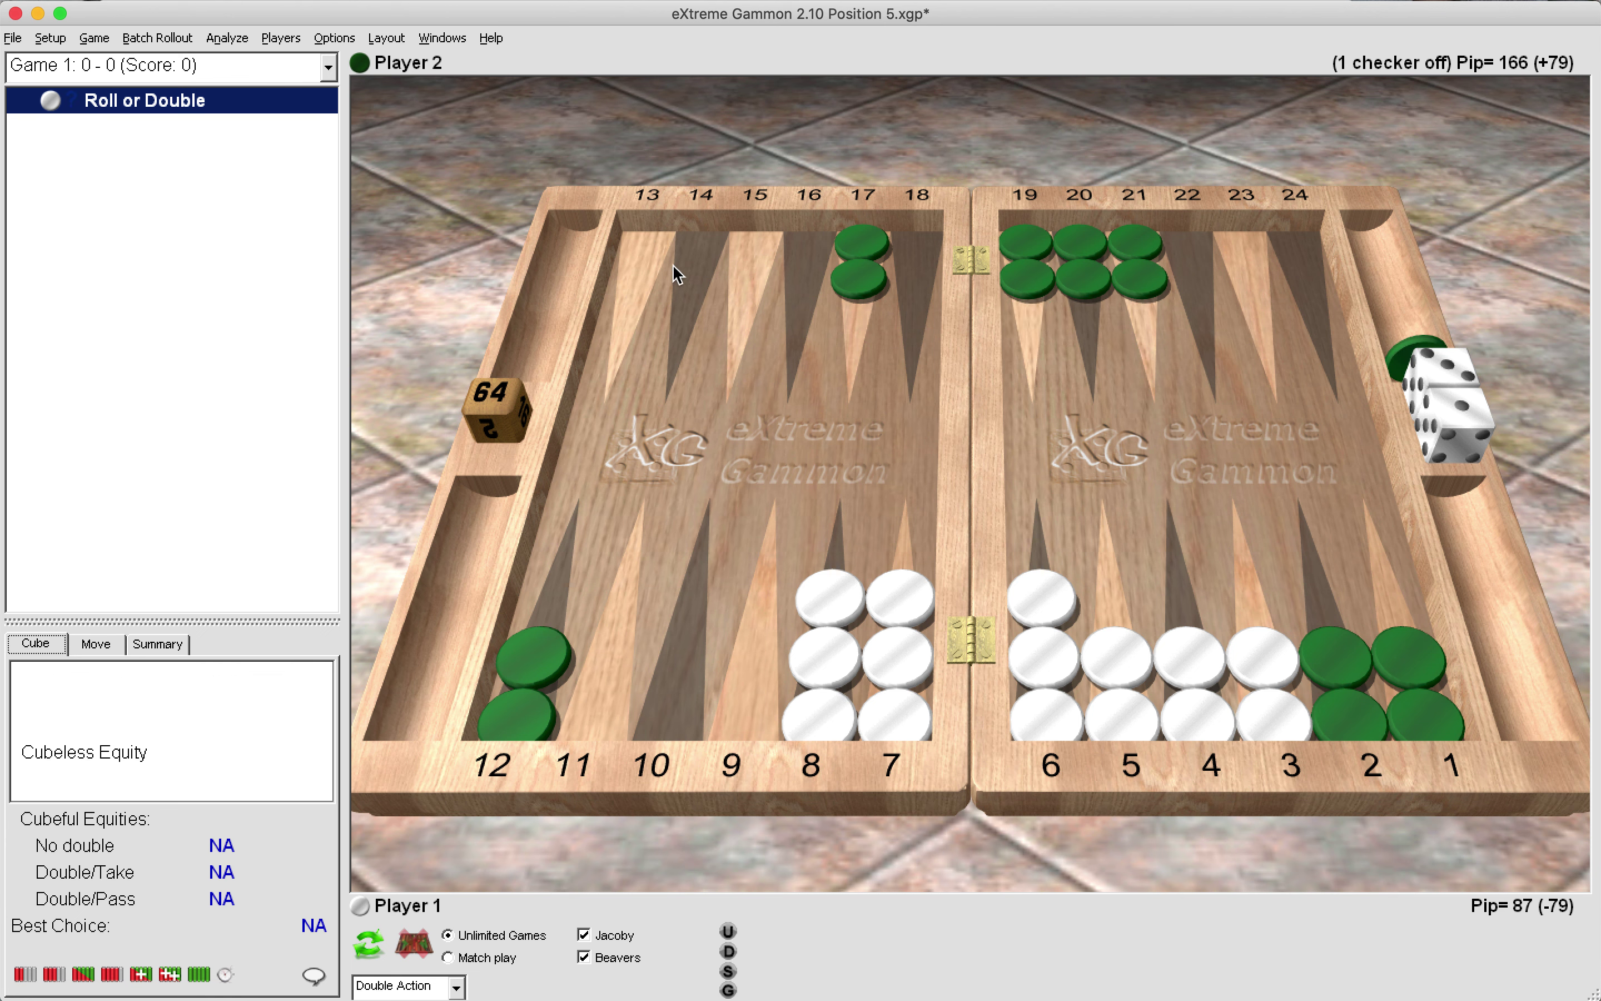
left_click(644, 259)
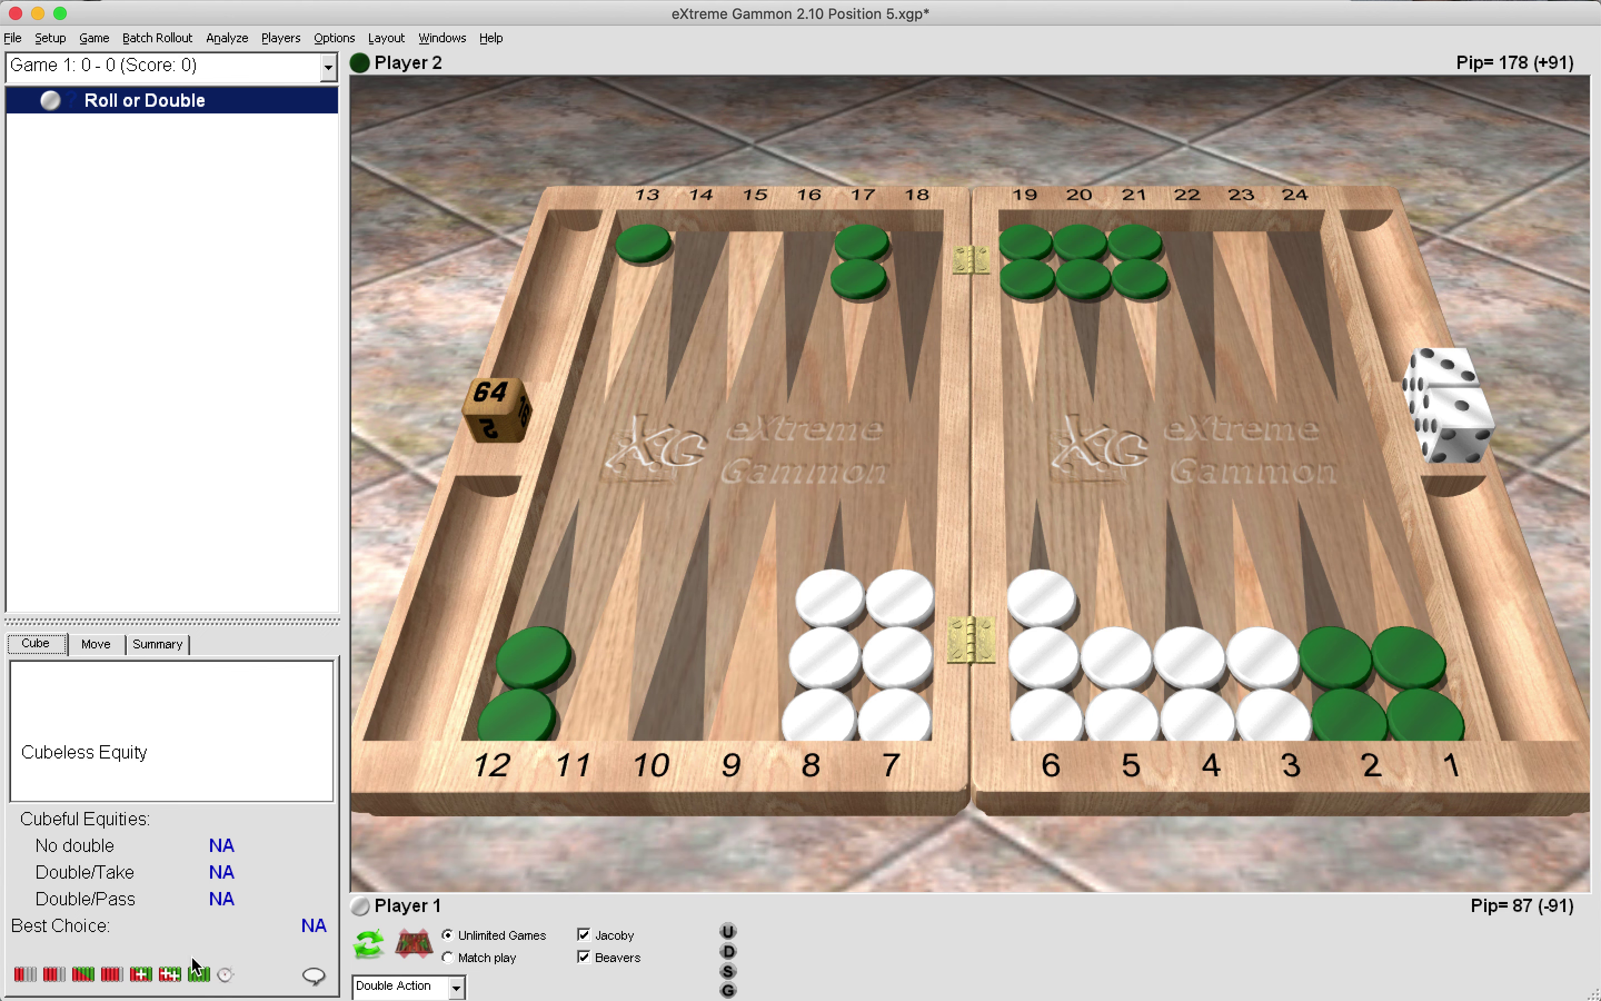
left_click(170, 973)
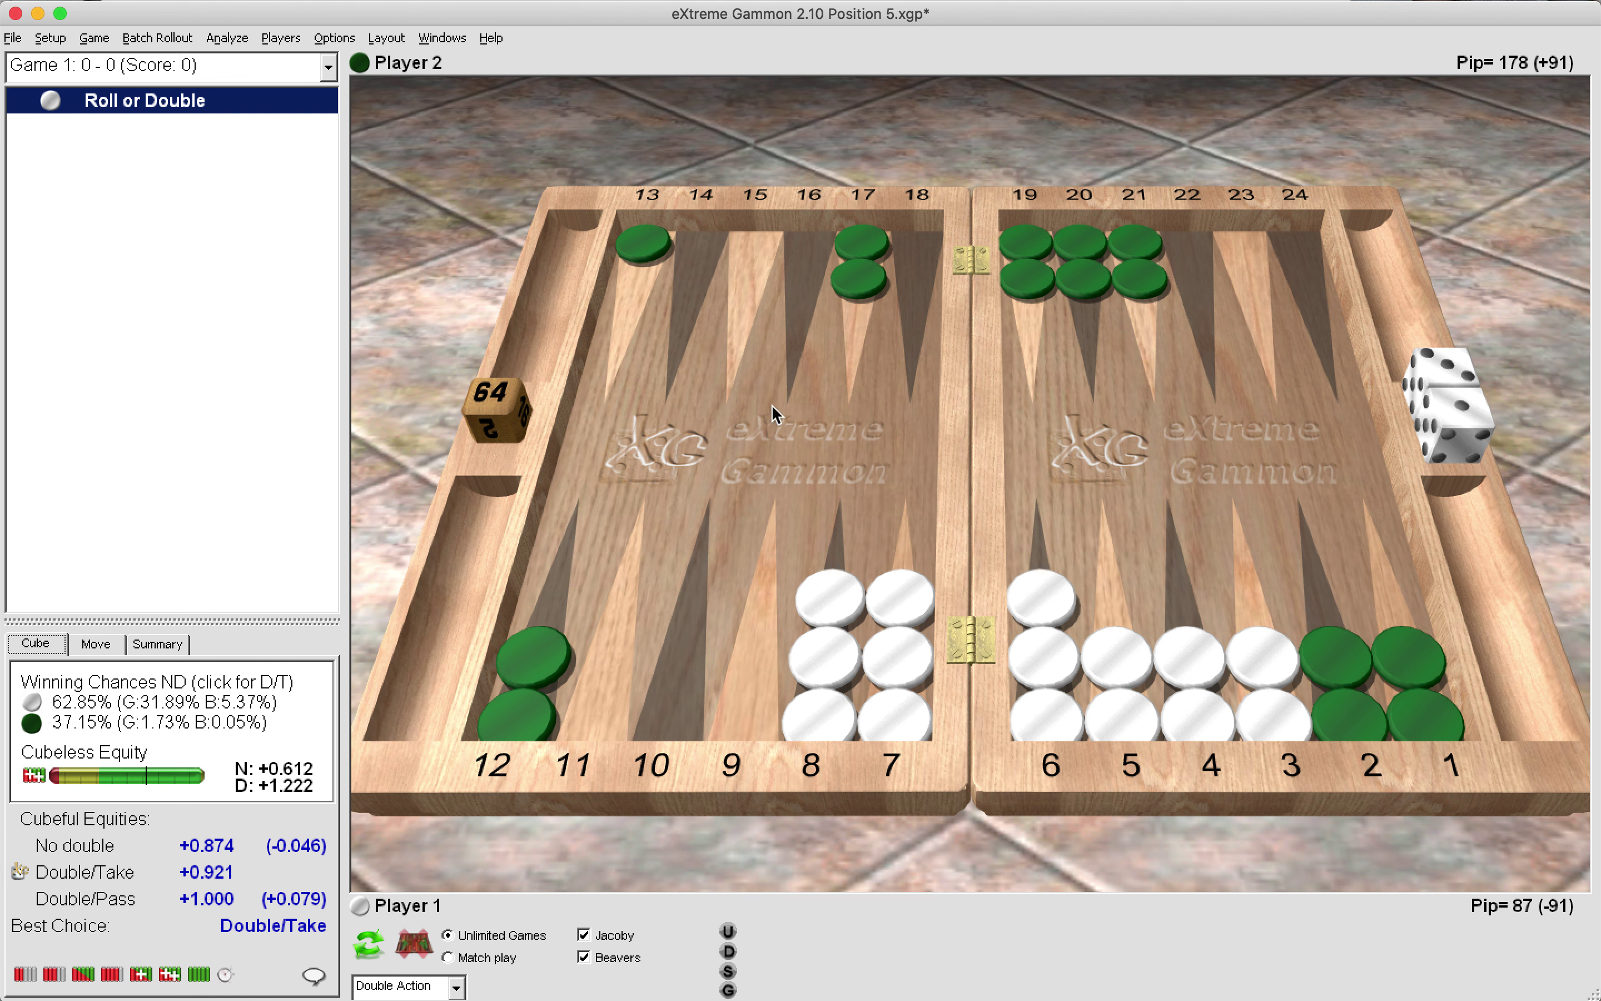
Return the green checker on the 13 point to the 19 point
left_click(646, 237)
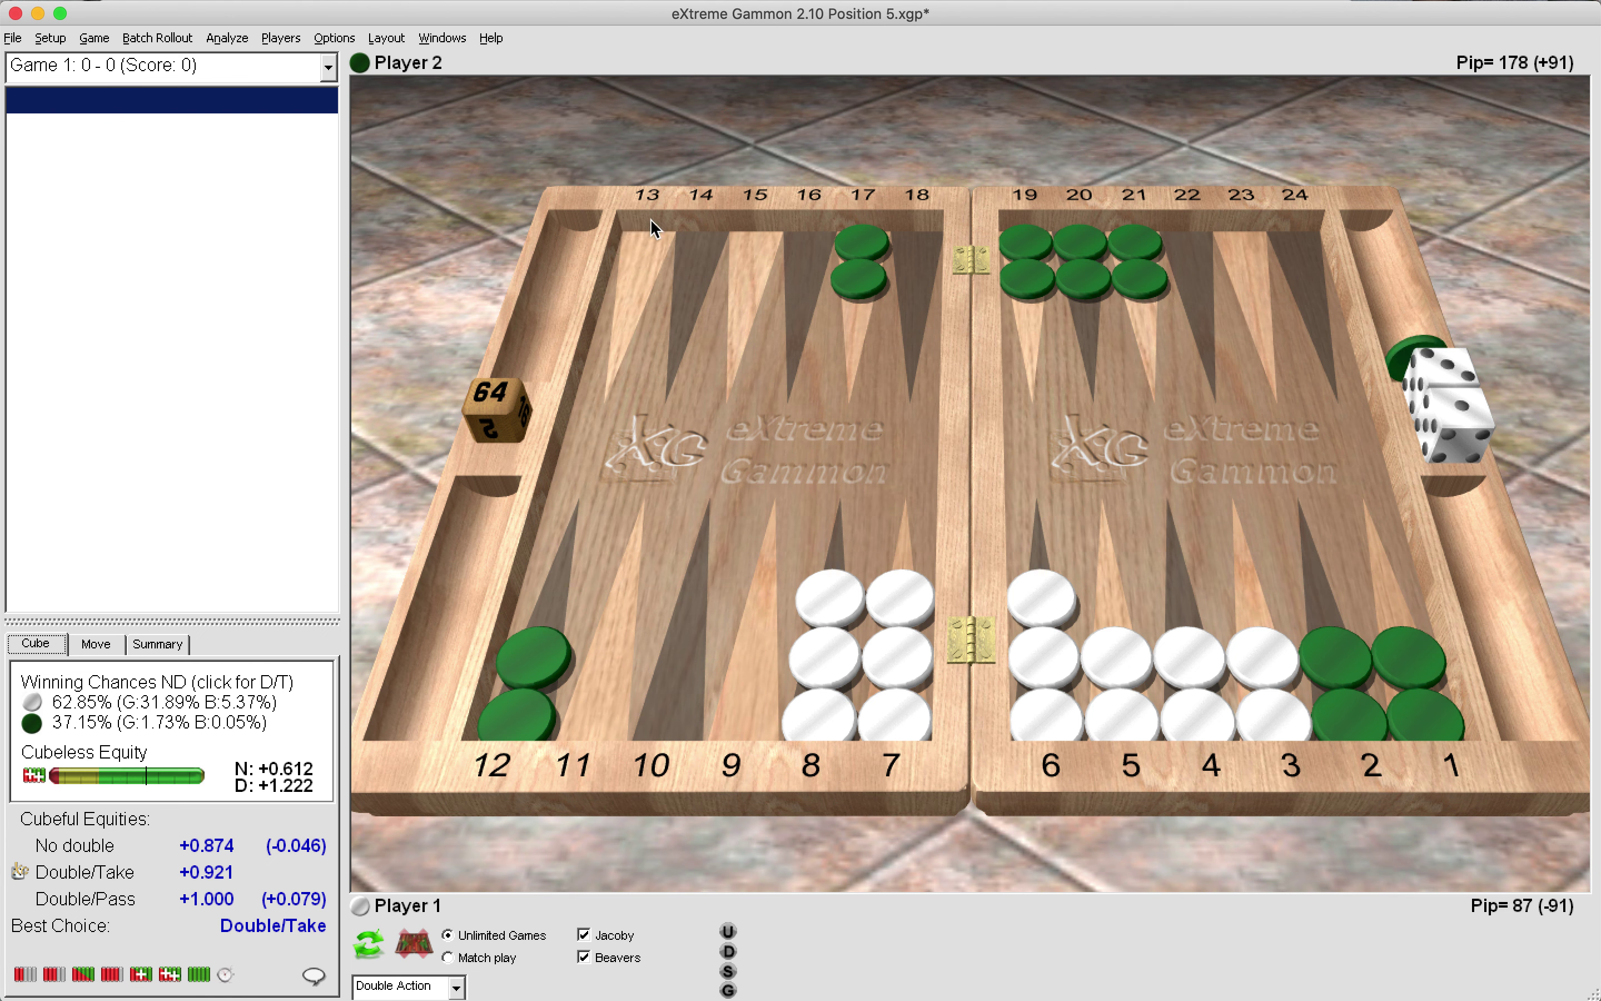
left_click(1038, 321)
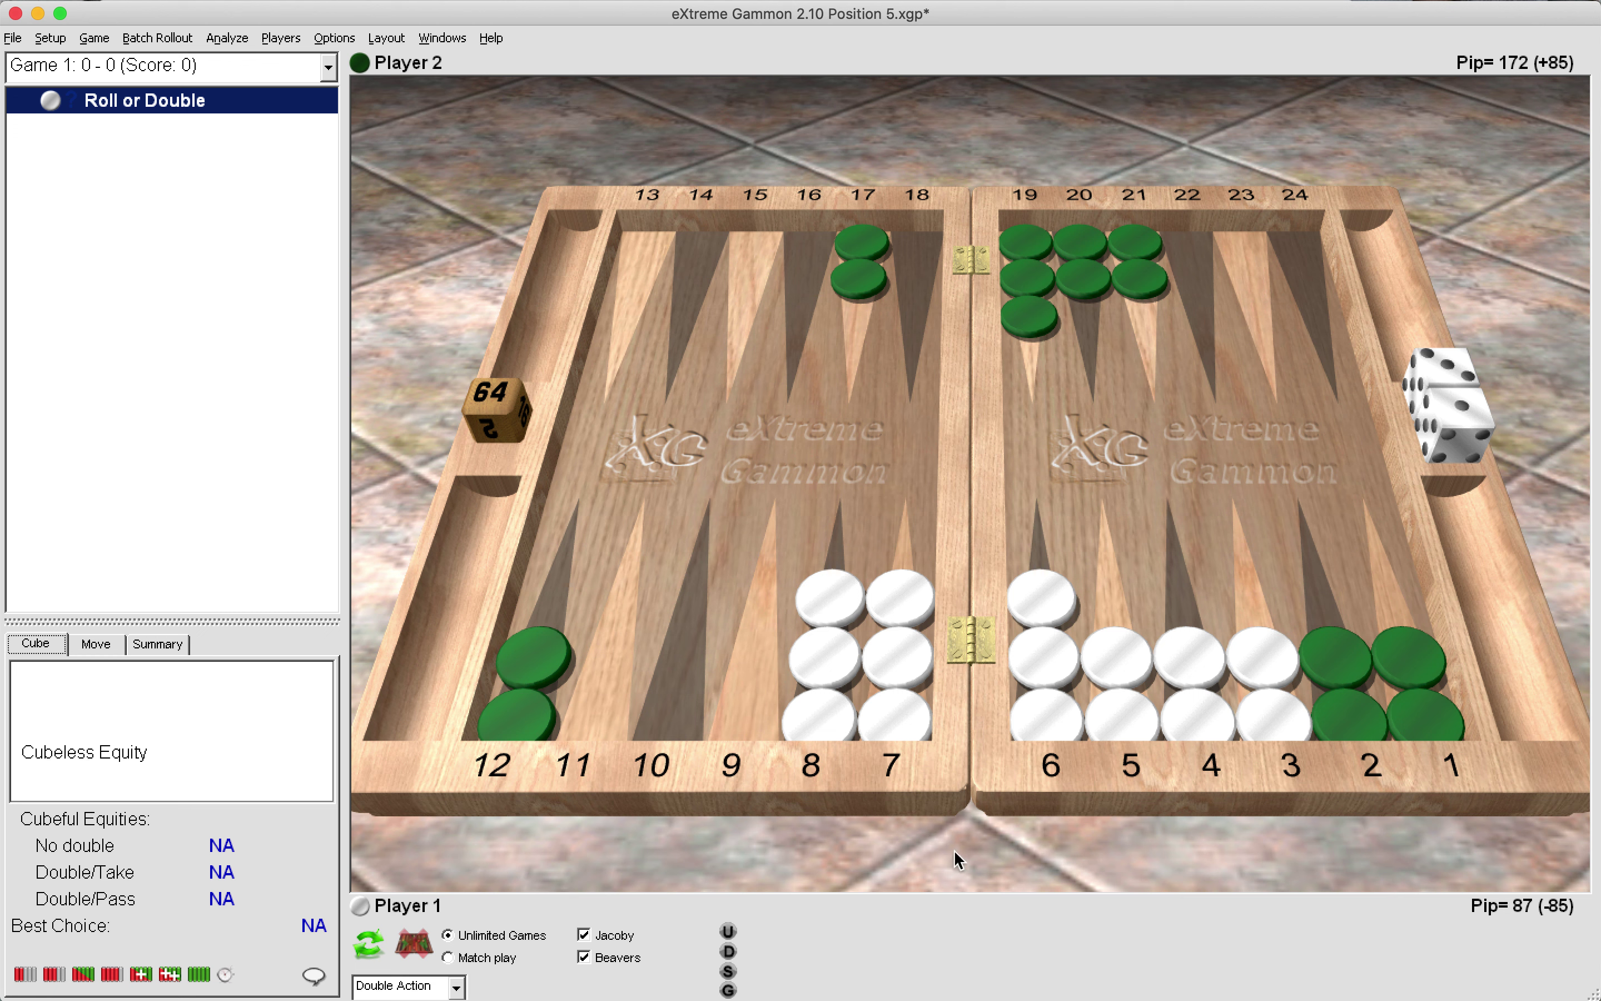
Swap the two green checkers on the 2 point with the white pair on the 3 point and evaluate the cube with XG Roller++
left_click(1365, 741)
left_click(1362, 776)
left_click(1264, 671)
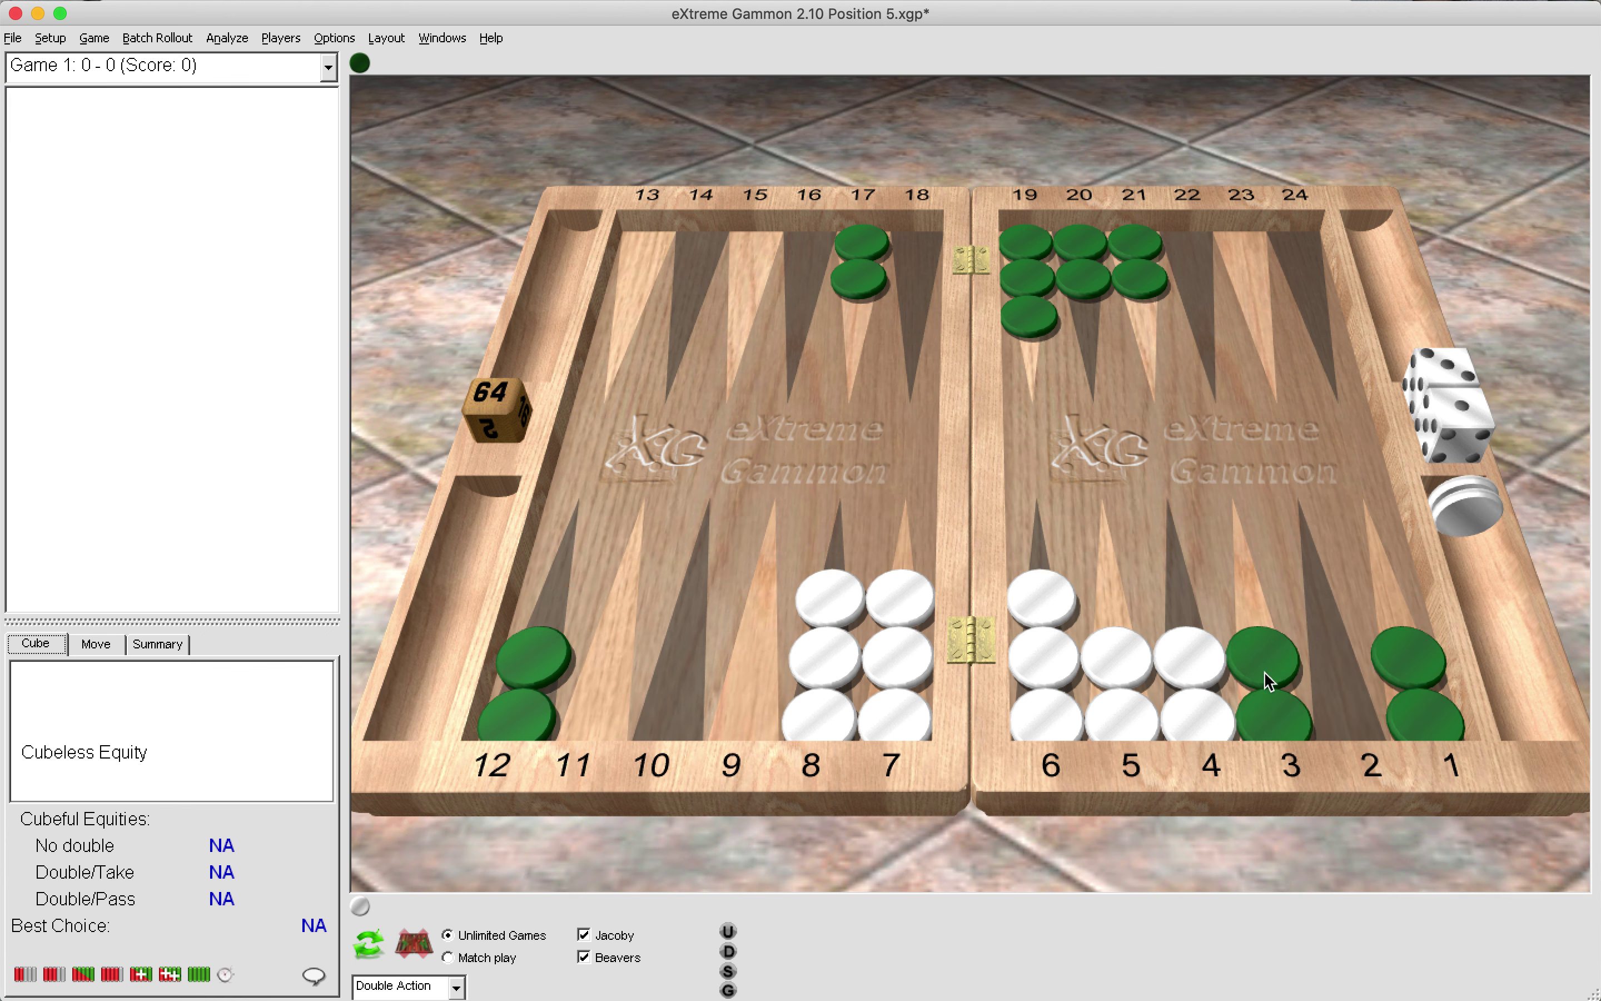
left_click(1312, 661)
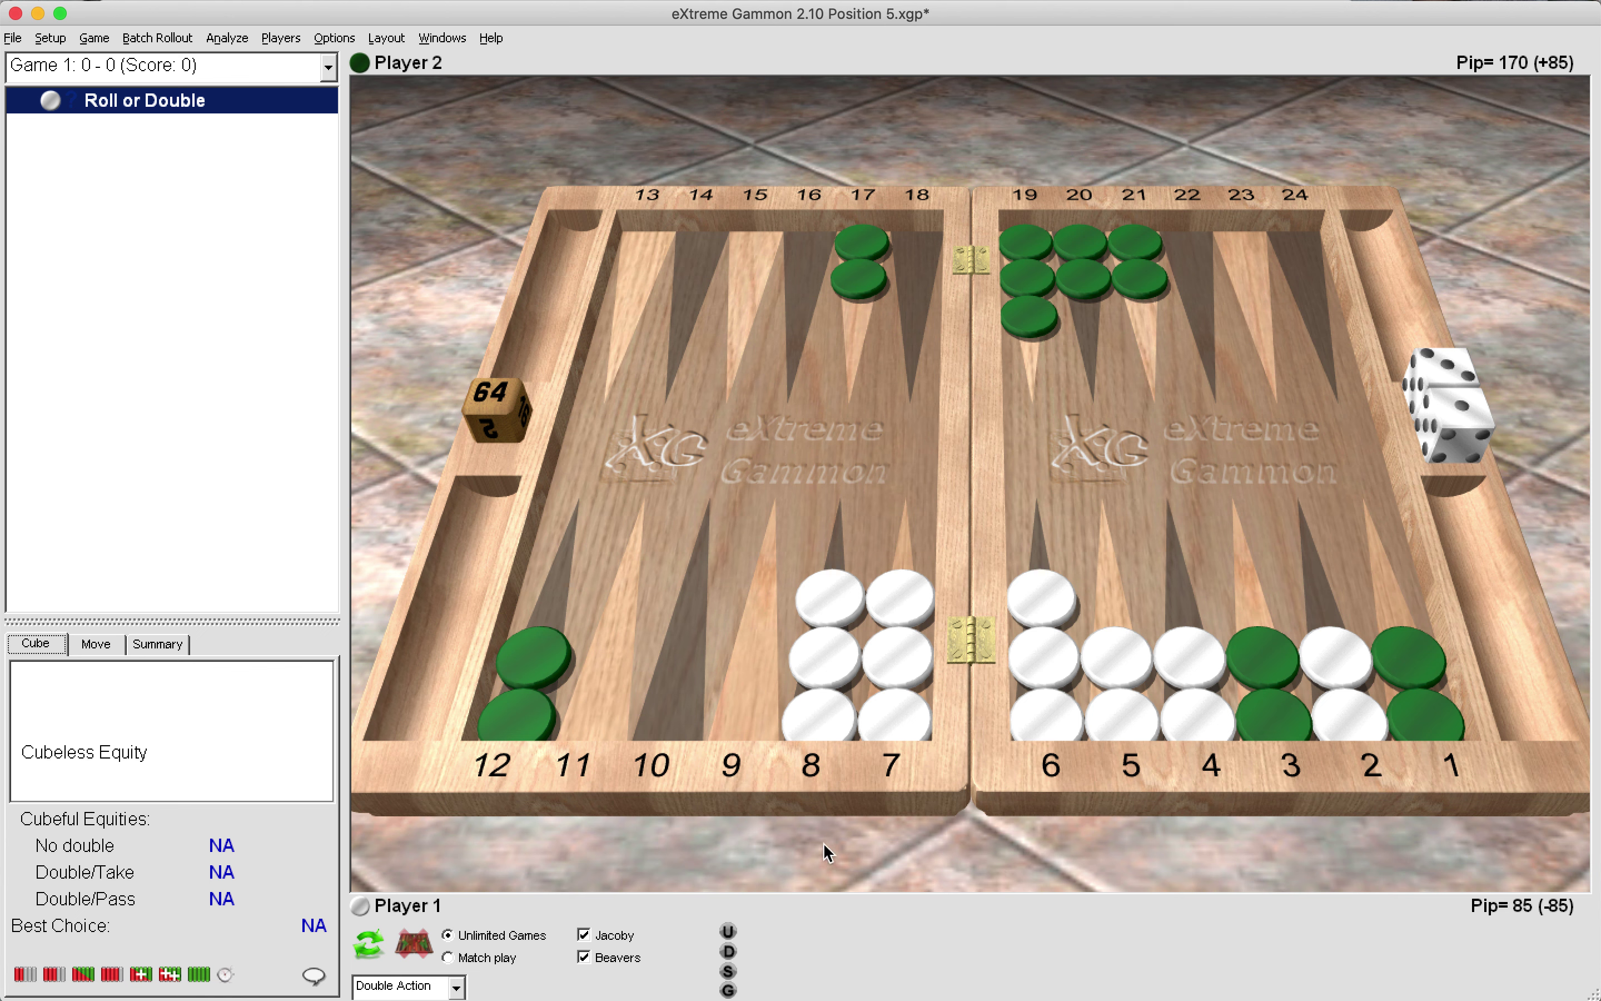
left_click(170, 971)
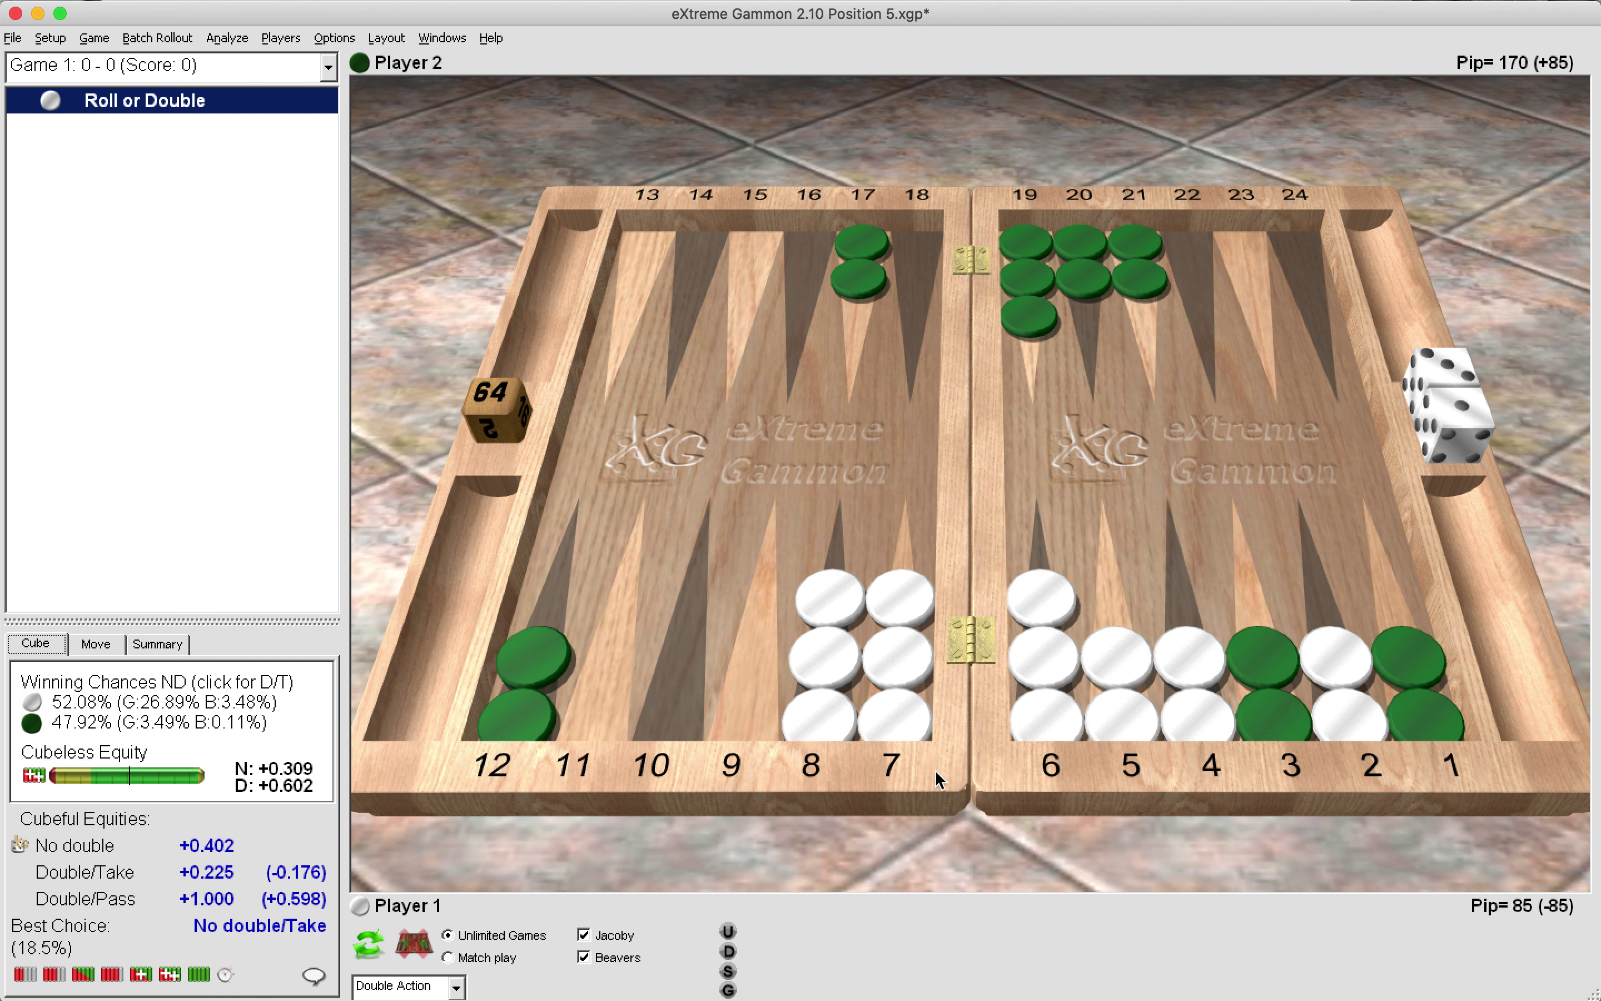
Move one white checker each from the 7 and 8 points to the 9 point and run the XG Roller++ cube analysis
left_click(896, 661)
left_click(829, 652)
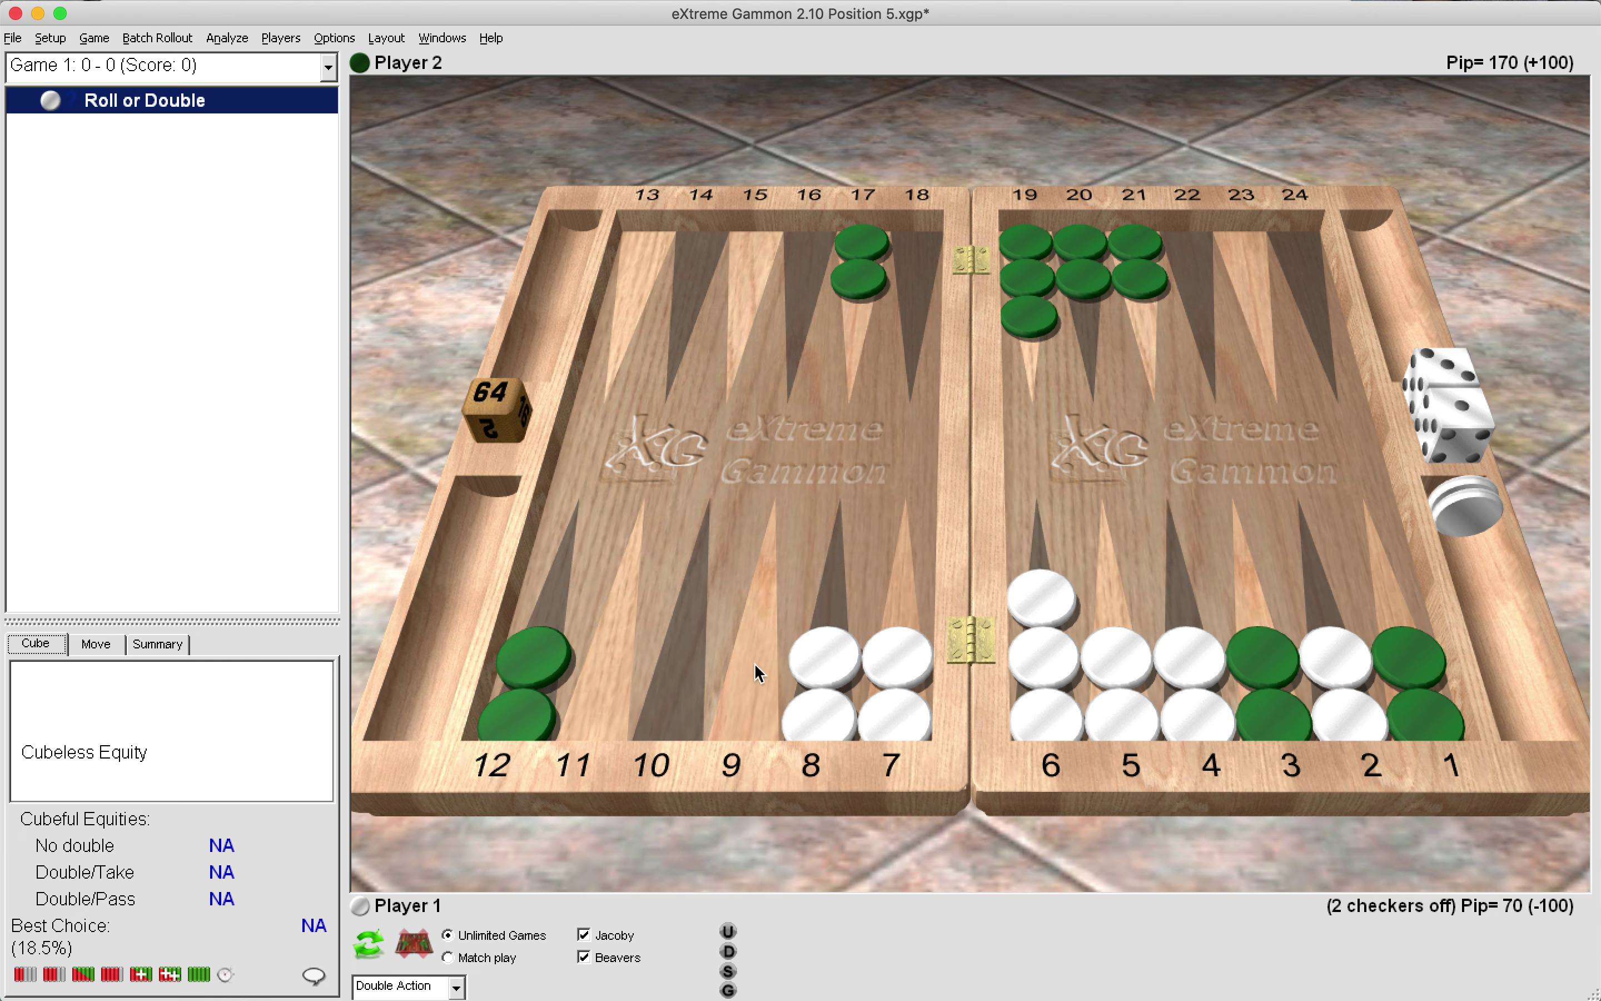
left_click(754, 663)
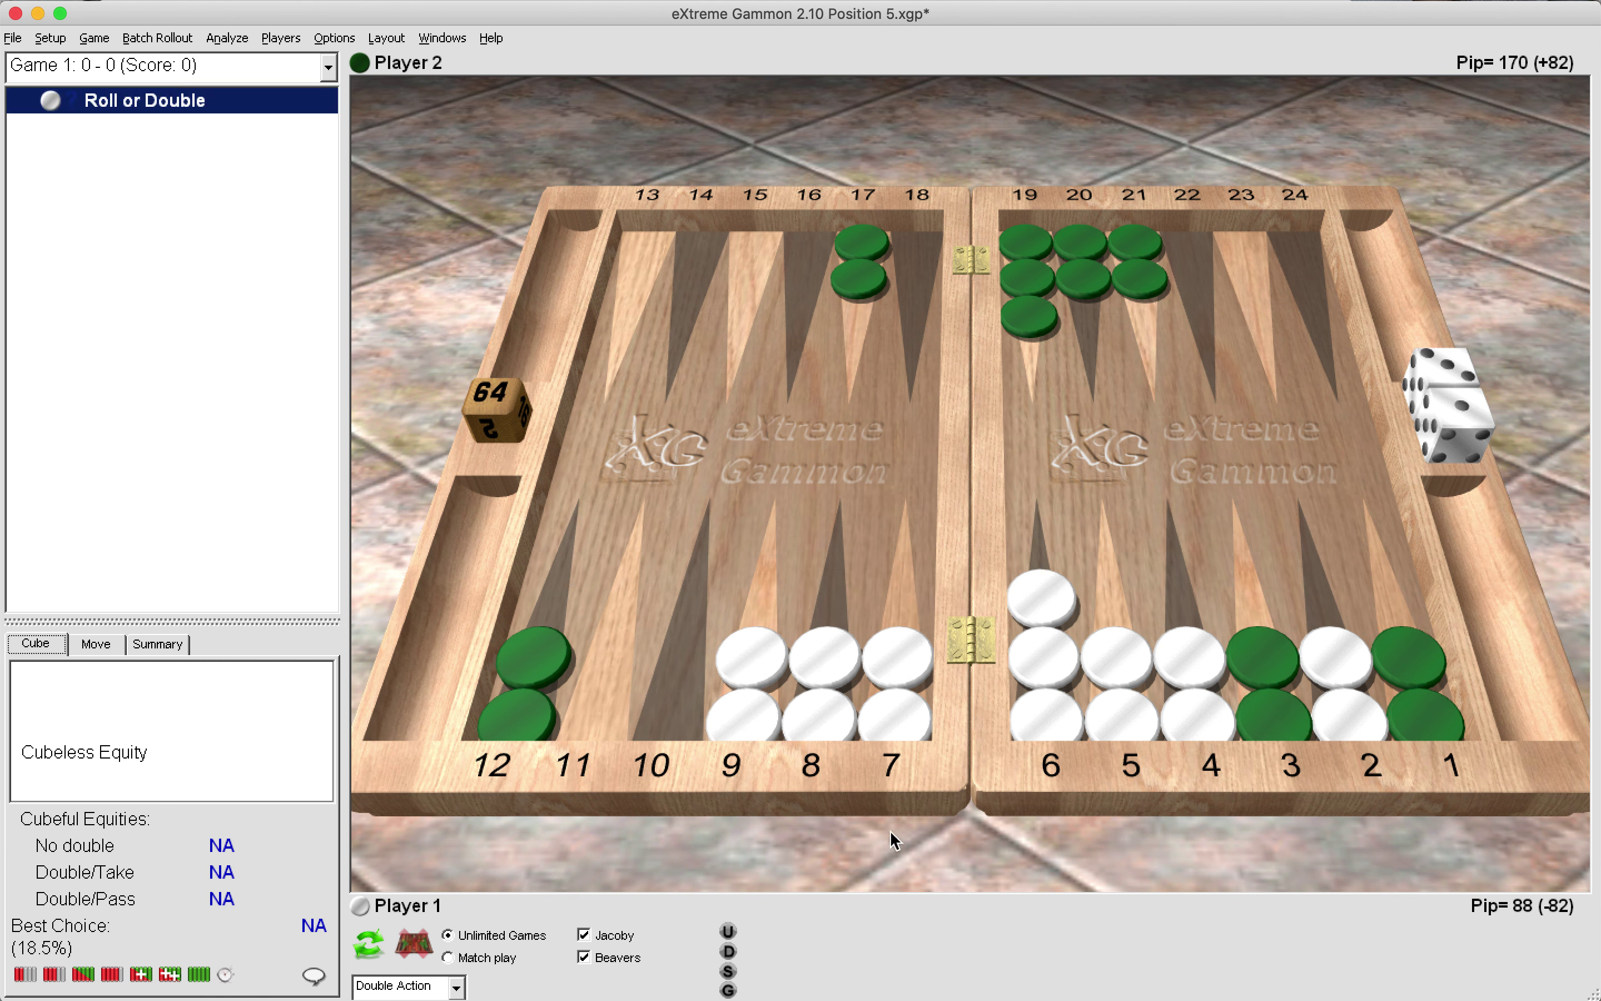
left_click(171, 976)
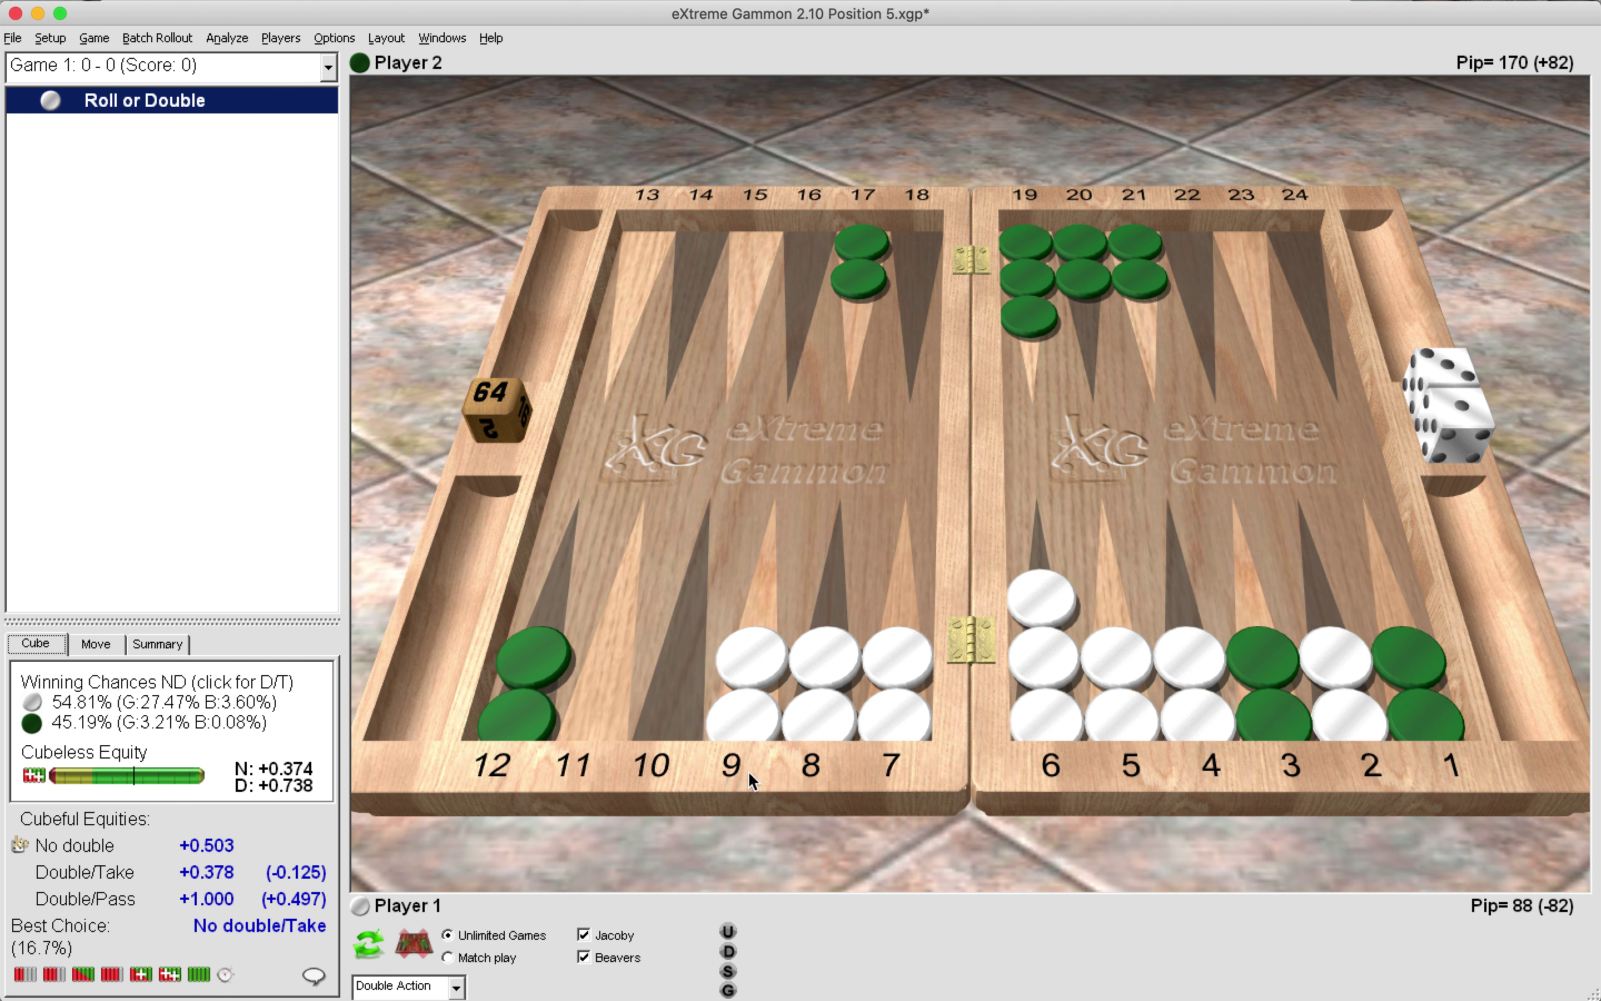
Return the two white checkers on the 9 point to the 8 and 7 points, one on each
left_click(753, 736)
left_click(829, 605)
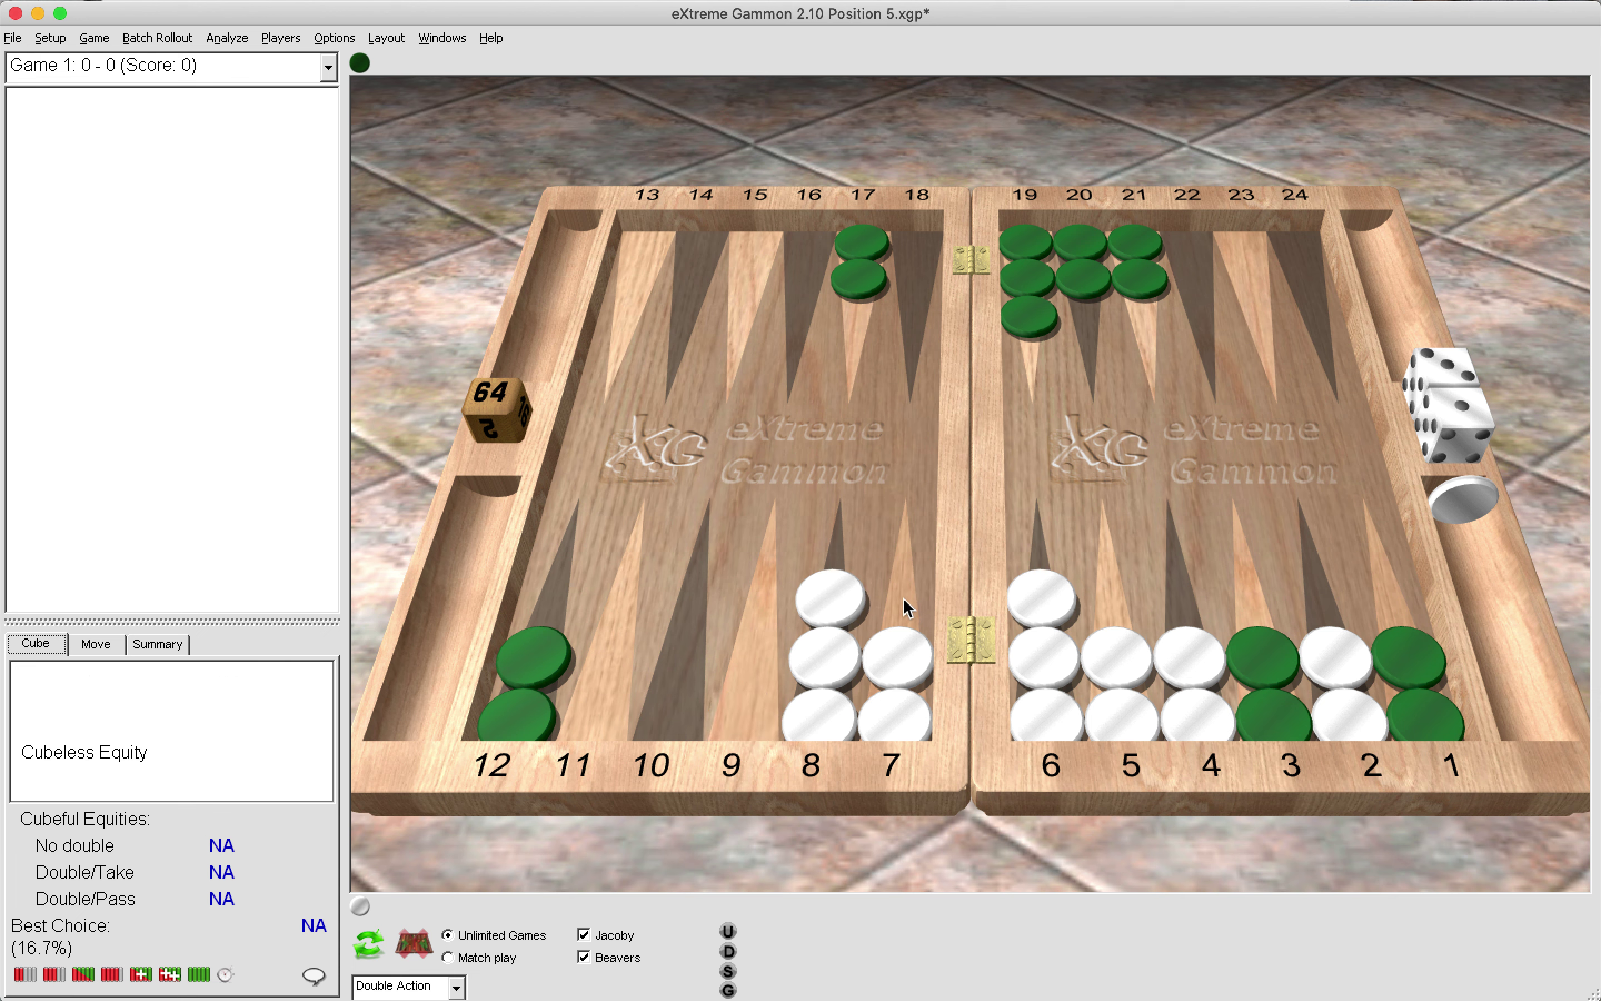
left_click(903, 598)
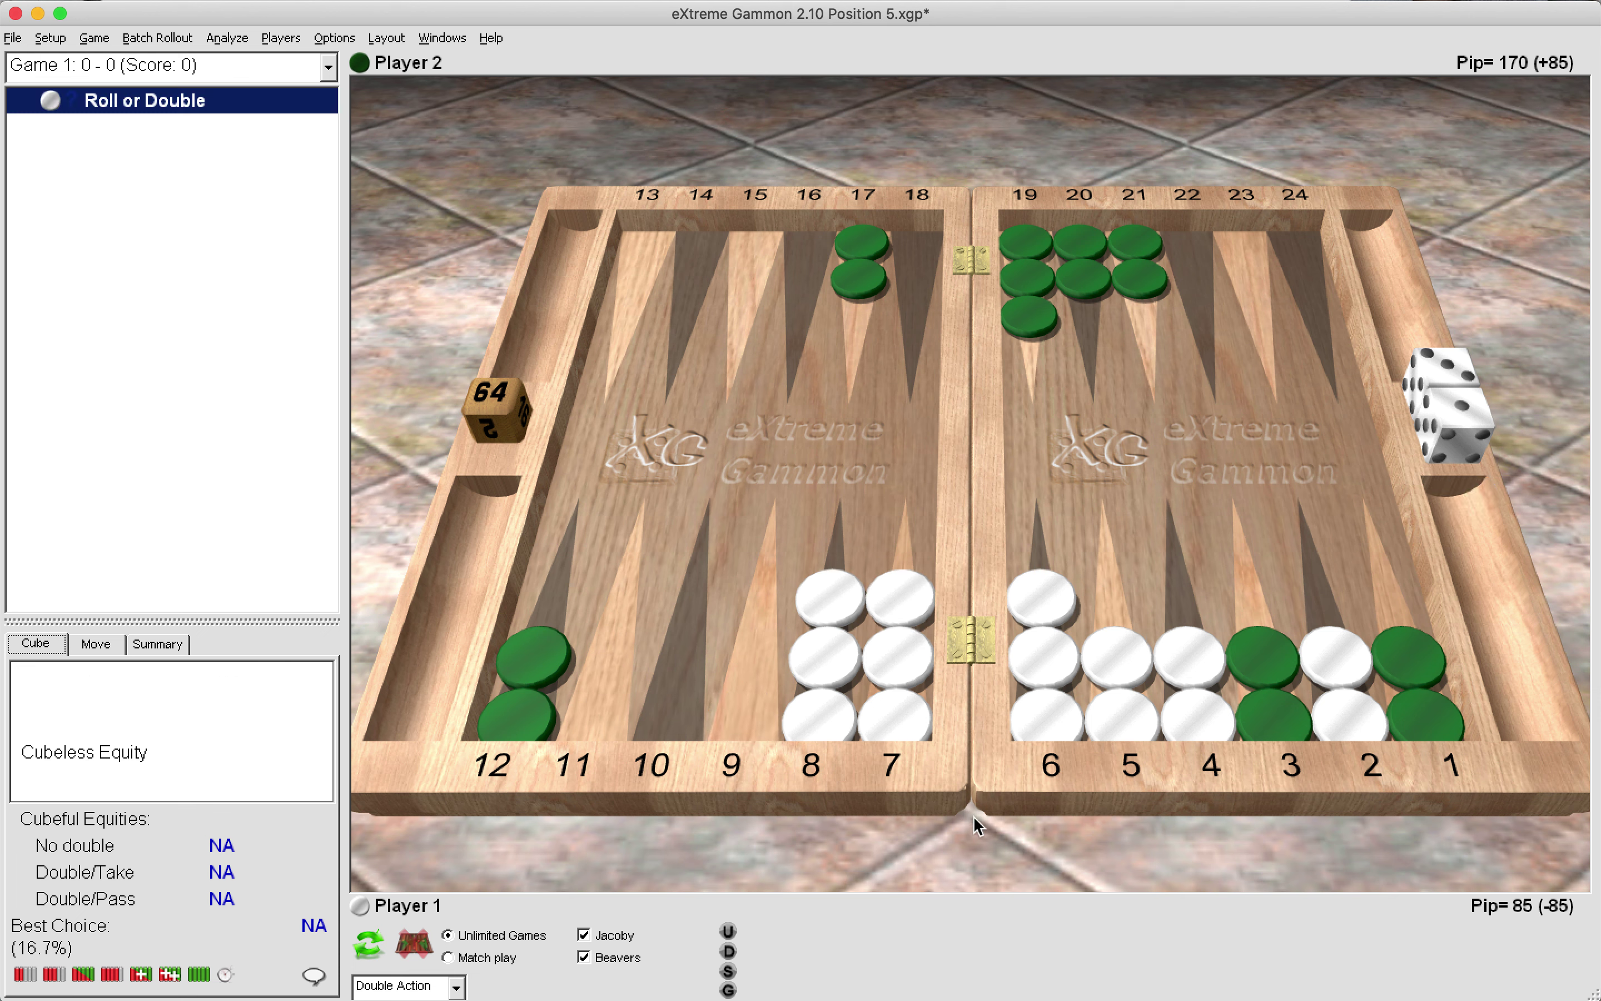
Swap the two green checkers on the 1 point with the white pair on the 4 point and analyze the cube decision
left_click(1440, 726)
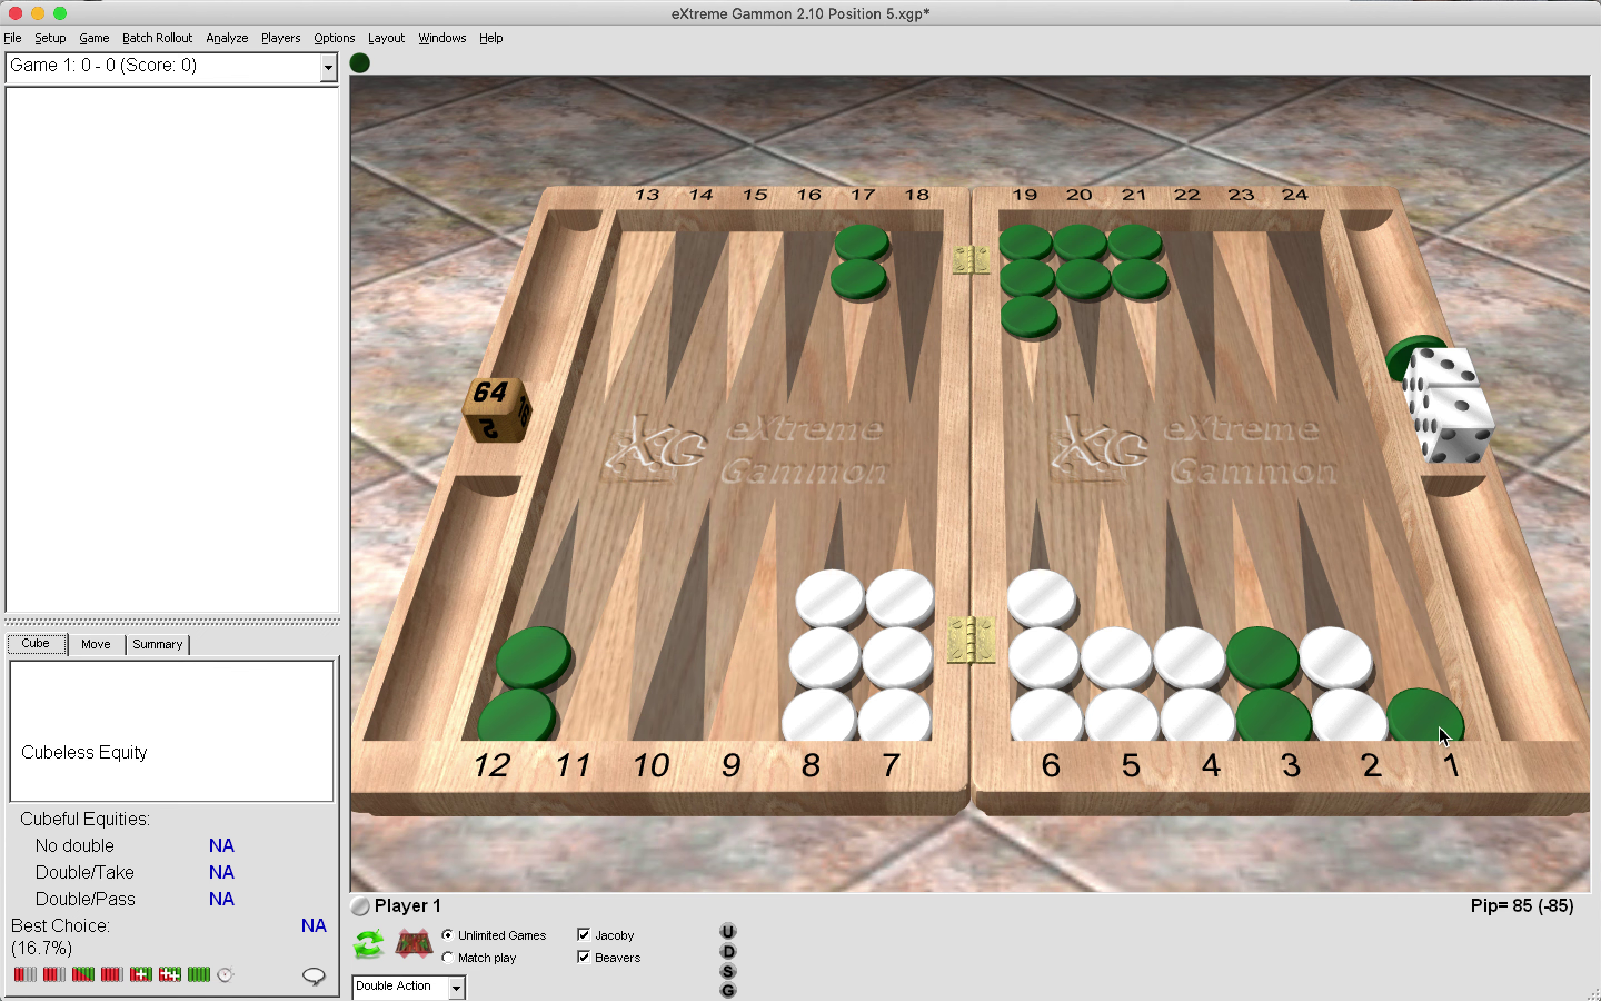
left_click(1440, 726)
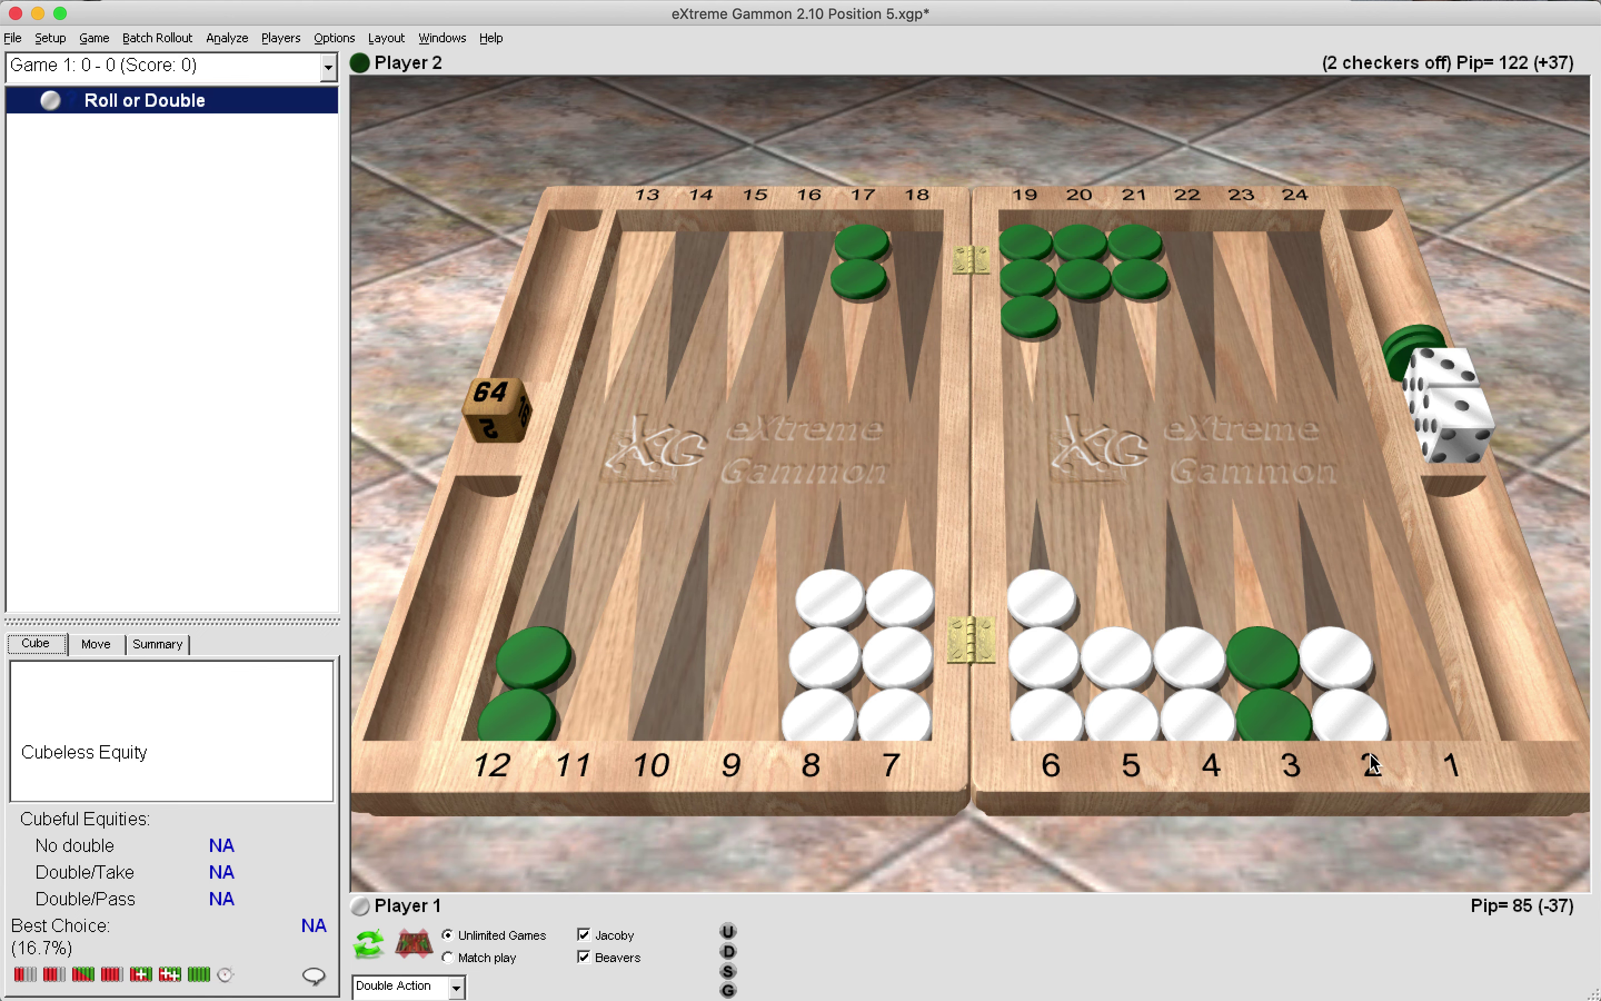
right_click(1211, 668)
left_click(1417, 660)
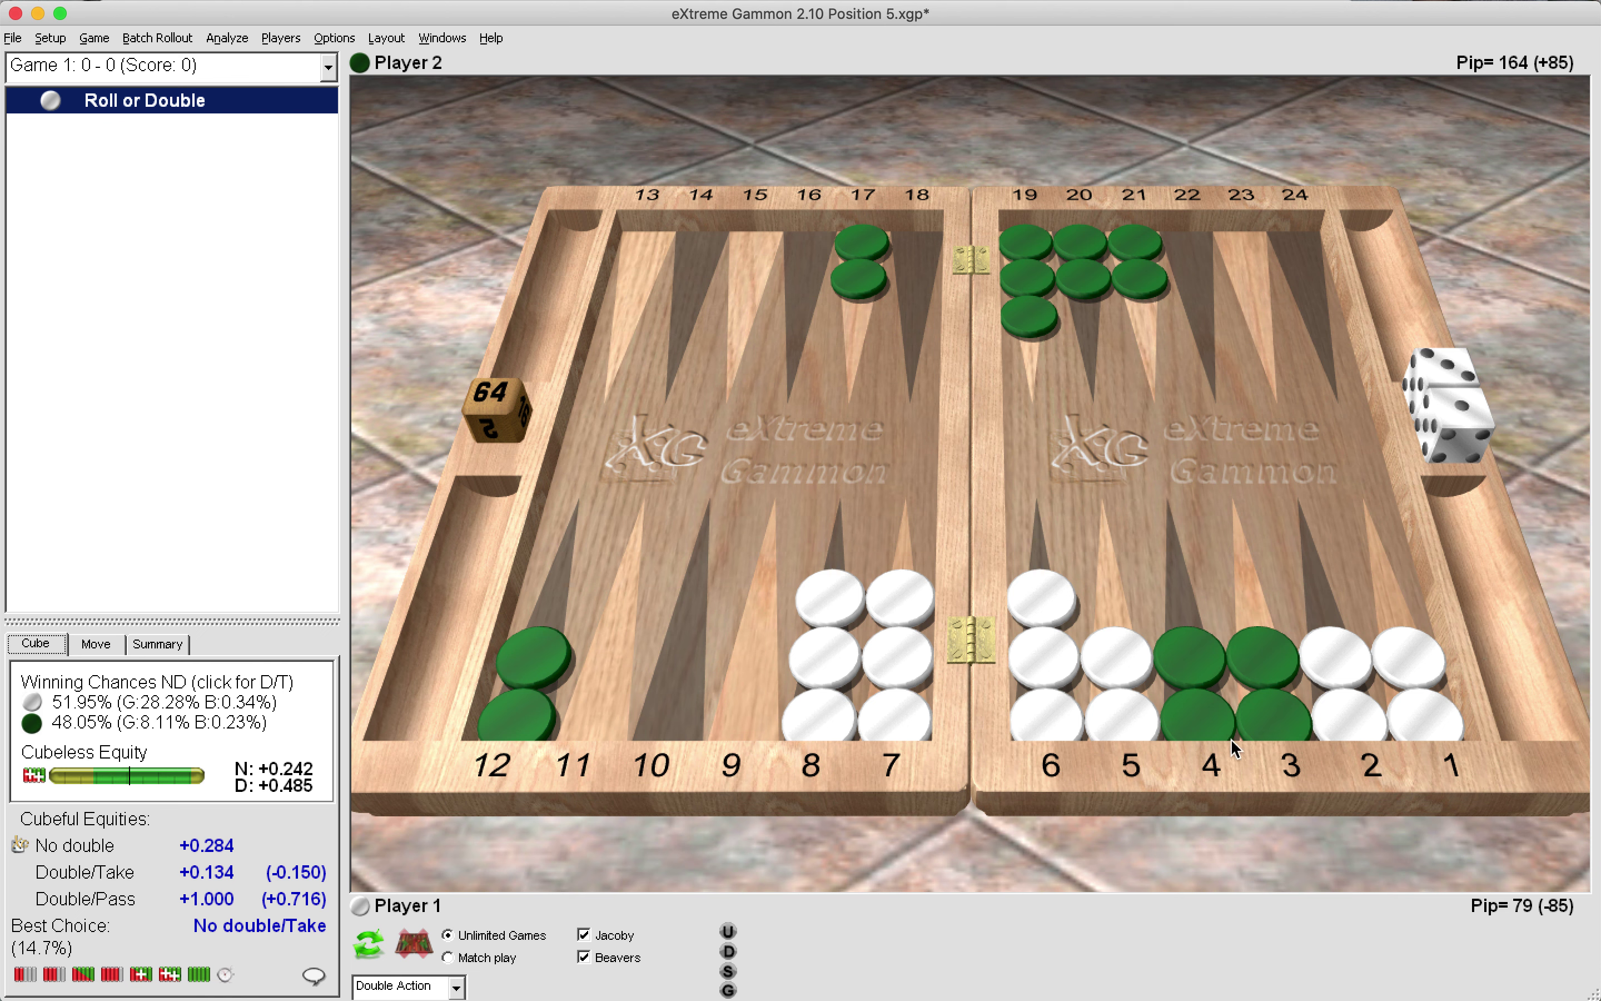
Swap the two green checkers on the 3 point with the white pair on the 5 point and evaluate with XG Roller++
left_click(1287, 735)
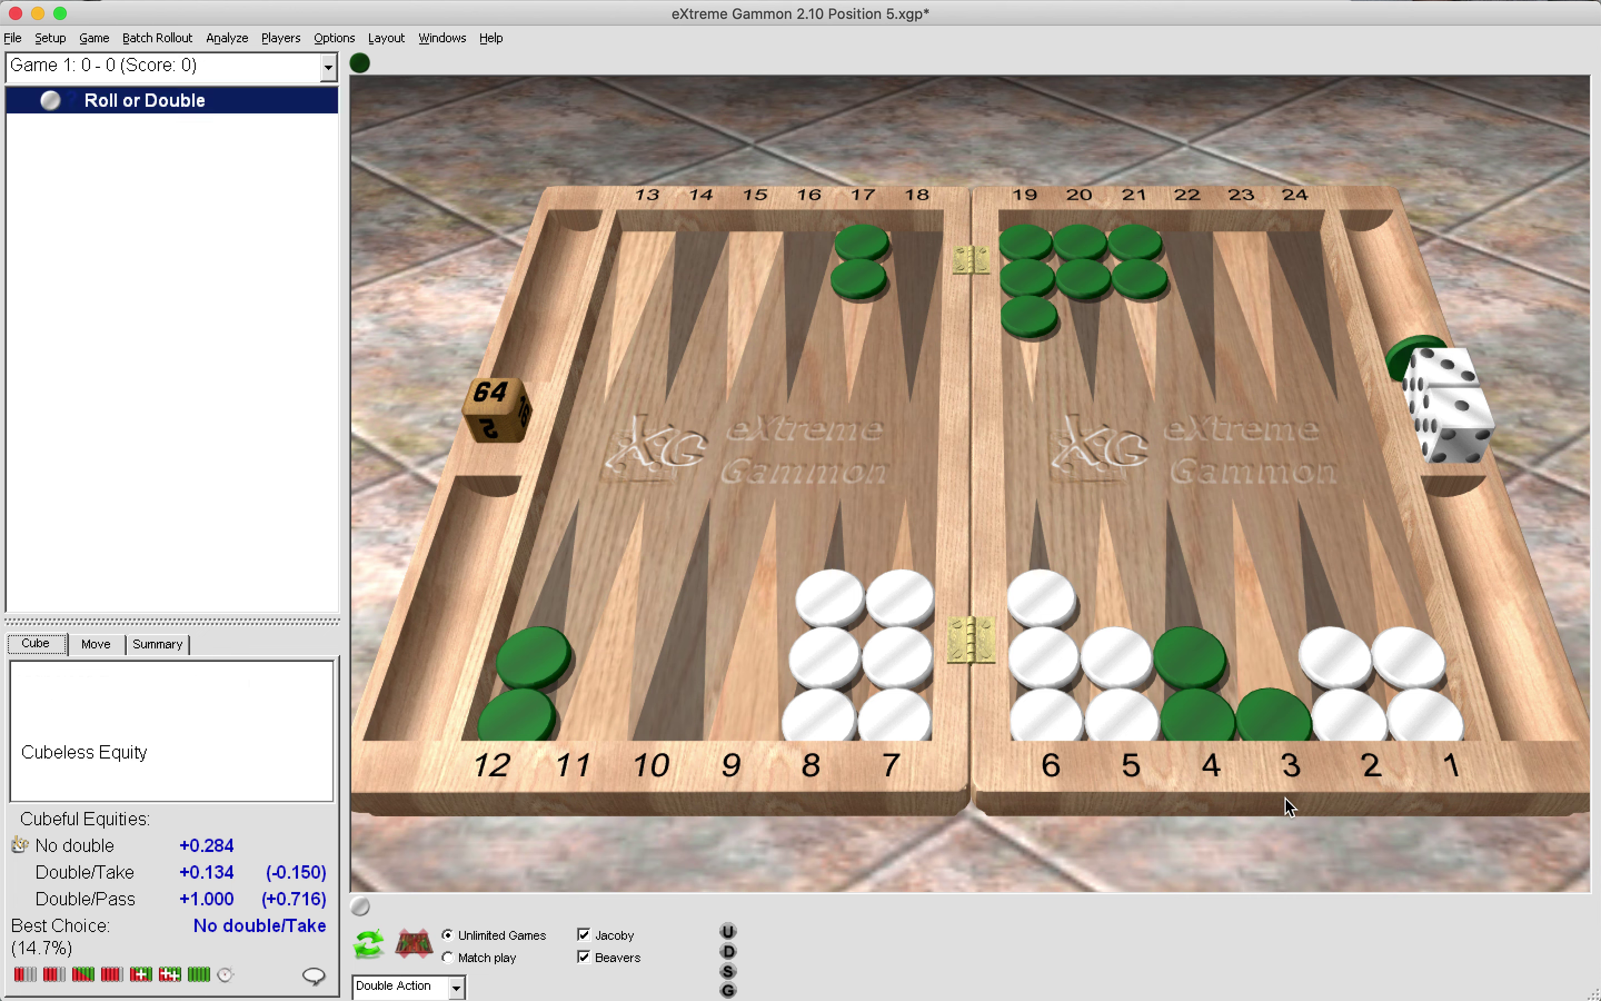
left_click(1288, 771)
left_click(1097, 650)
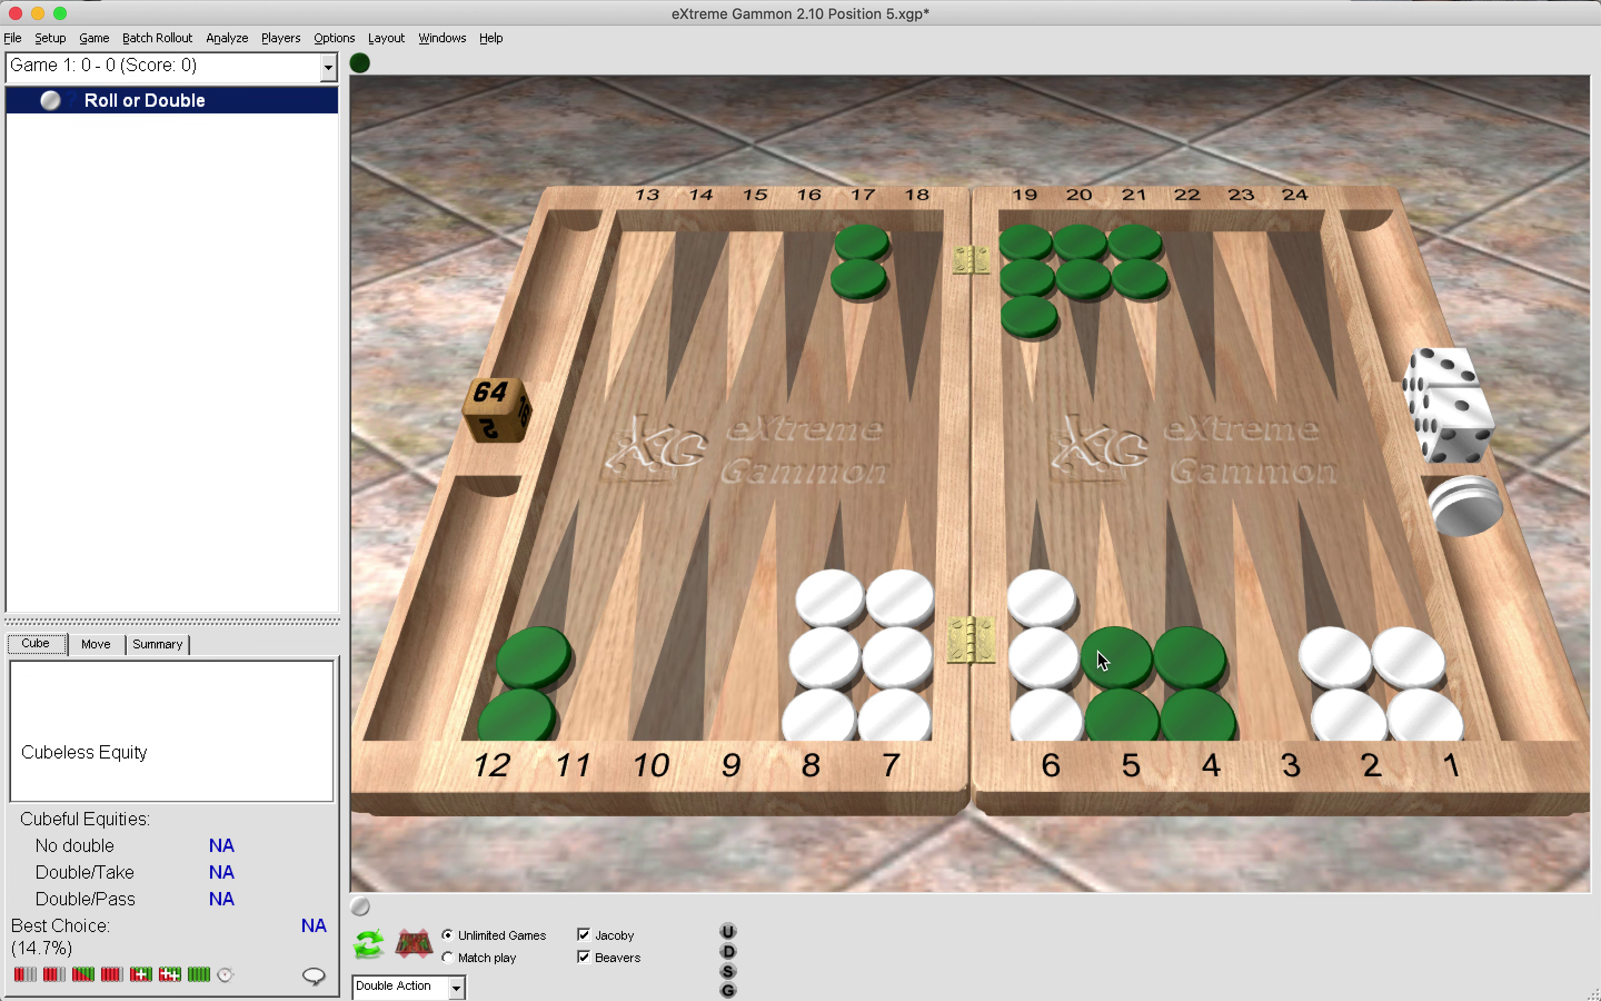
left_click(1260, 653)
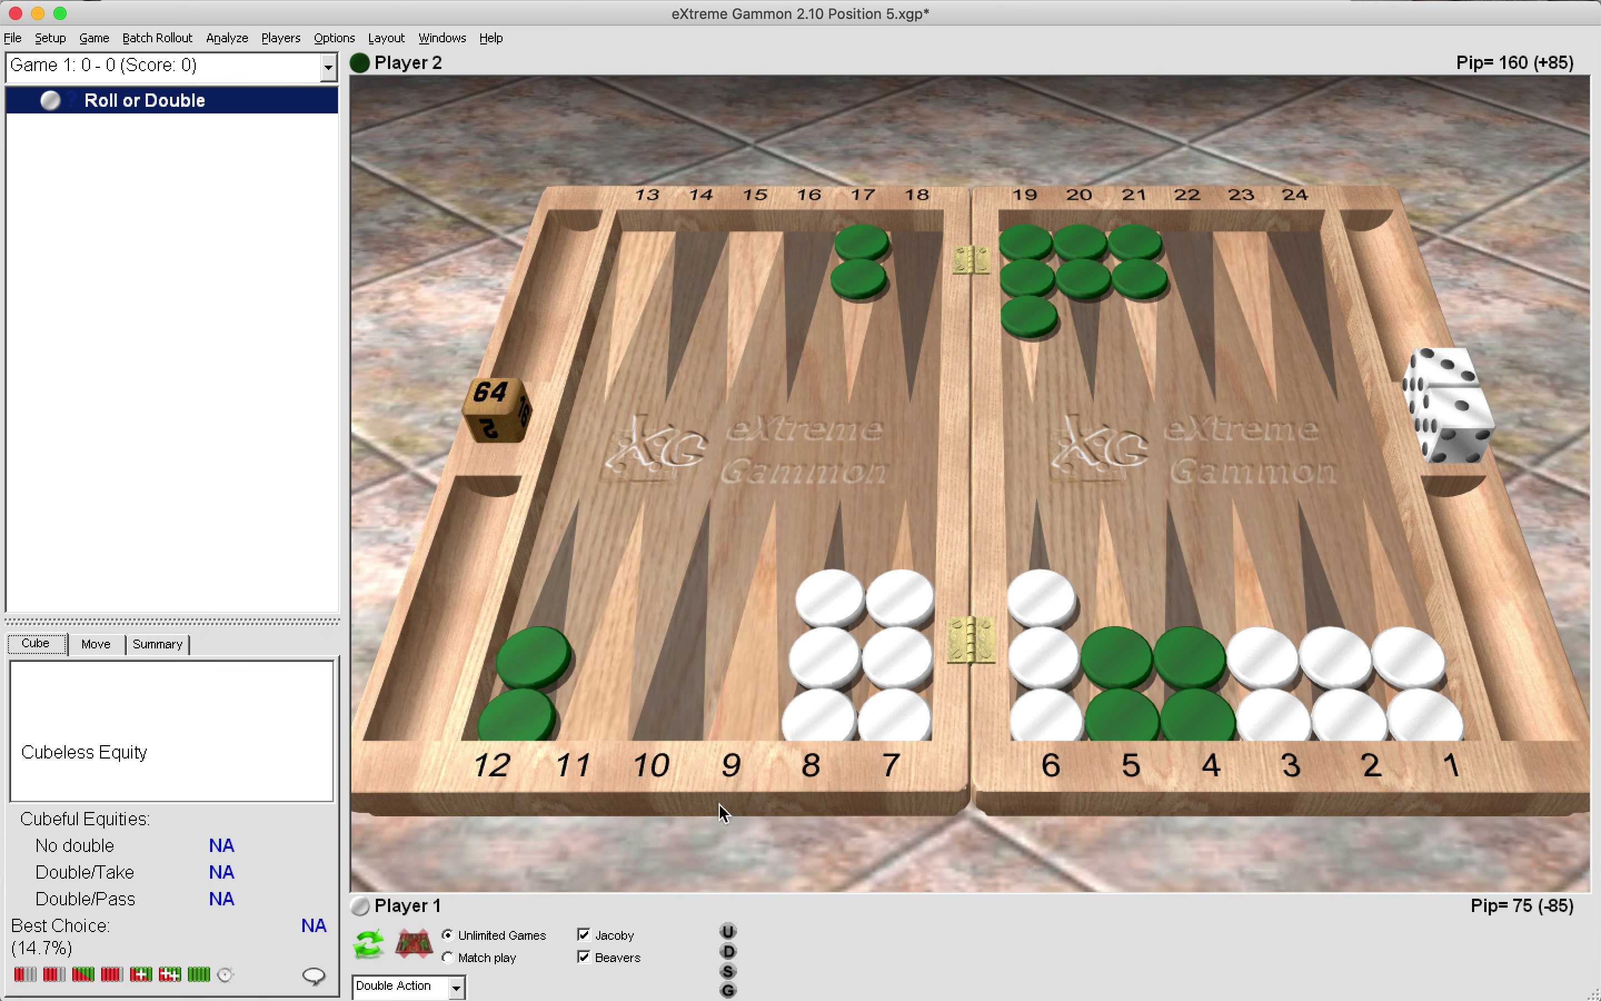
left_click(169, 974)
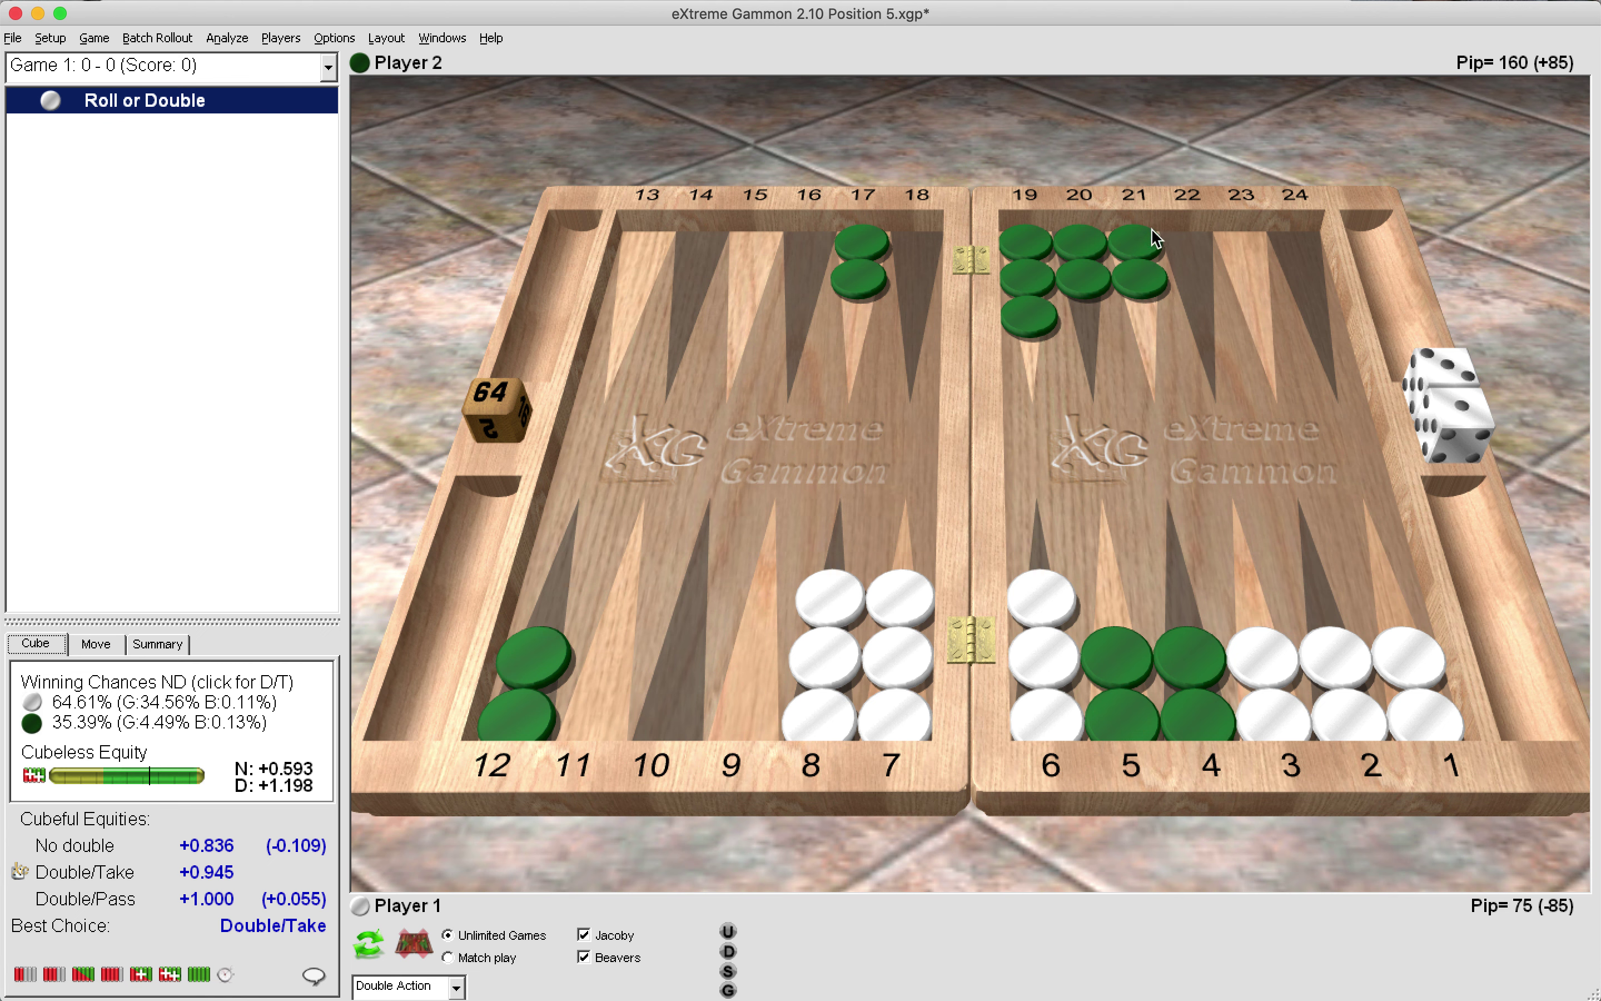
Move both green checkers from the 21 point to the 23 point and run the XG Roller++ cube analysis
left_click(1143, 241)
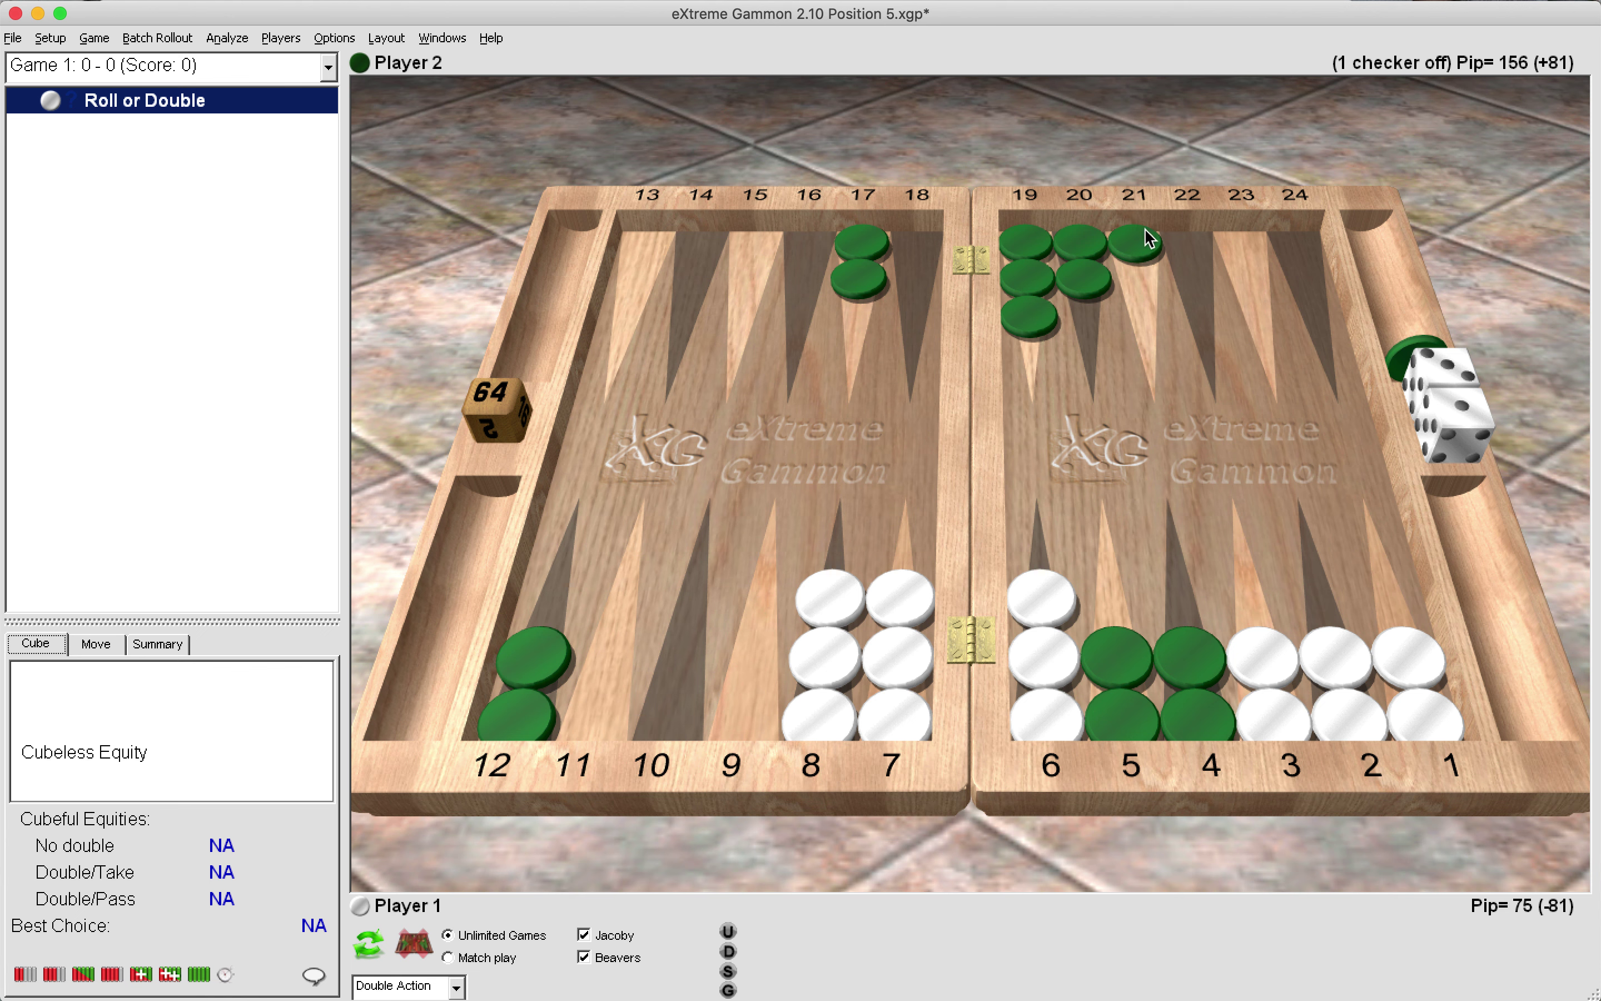
left_click(1145, 228)
left_click(1257, 277)
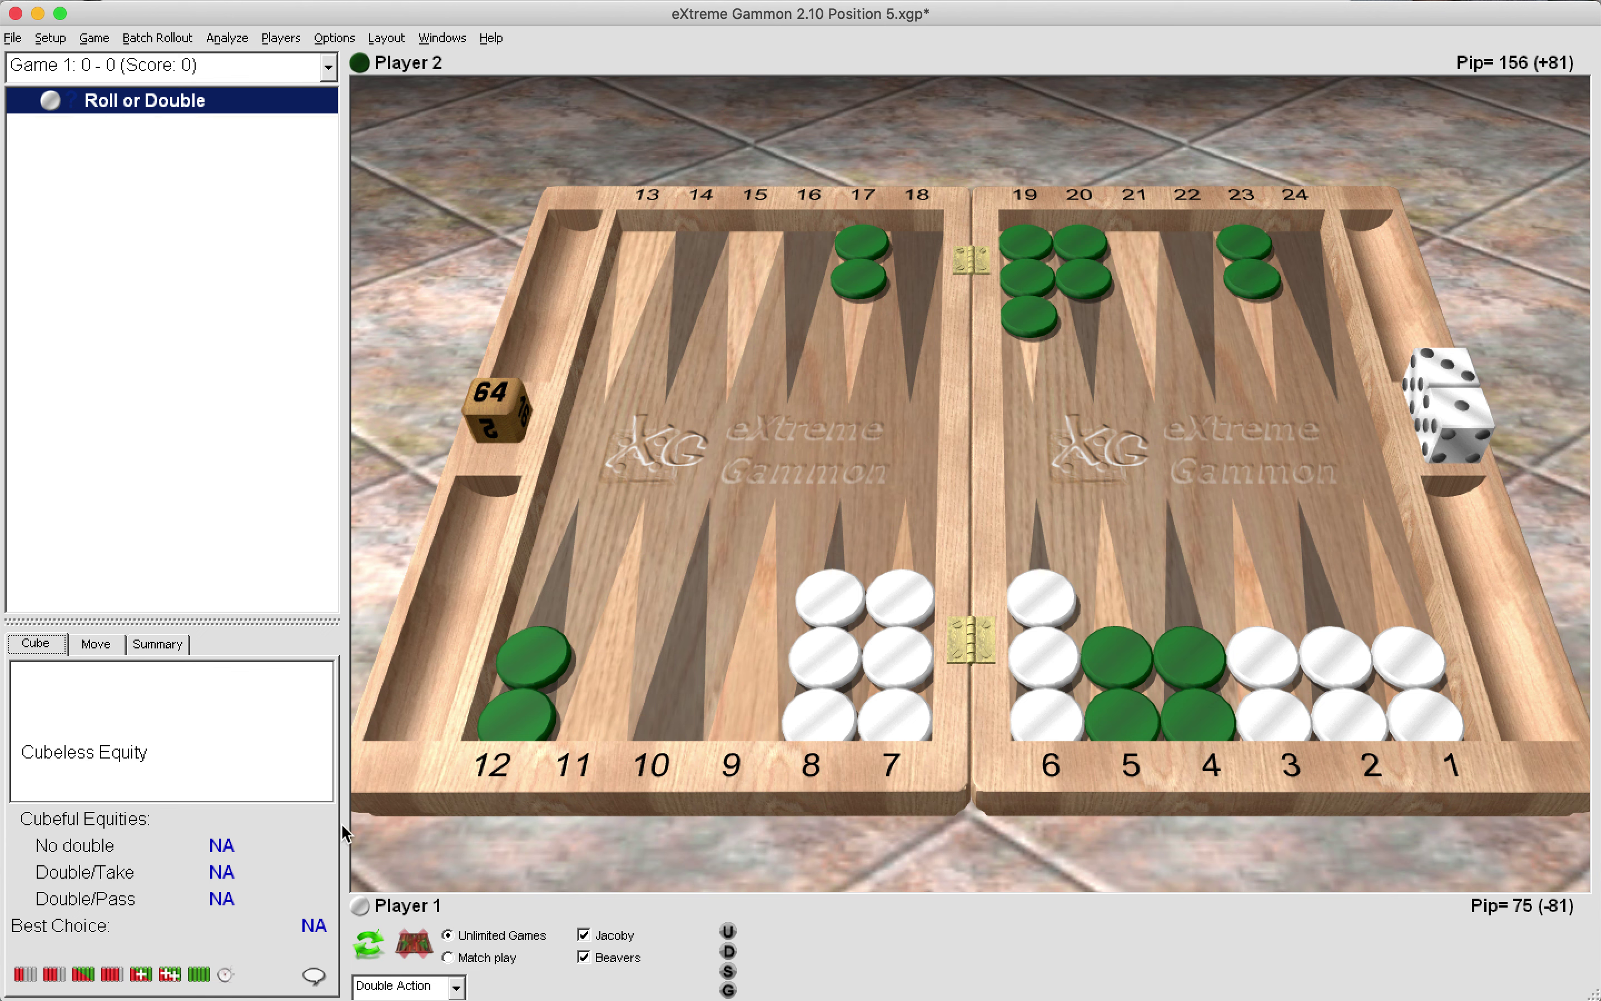
left_click(170, 973)
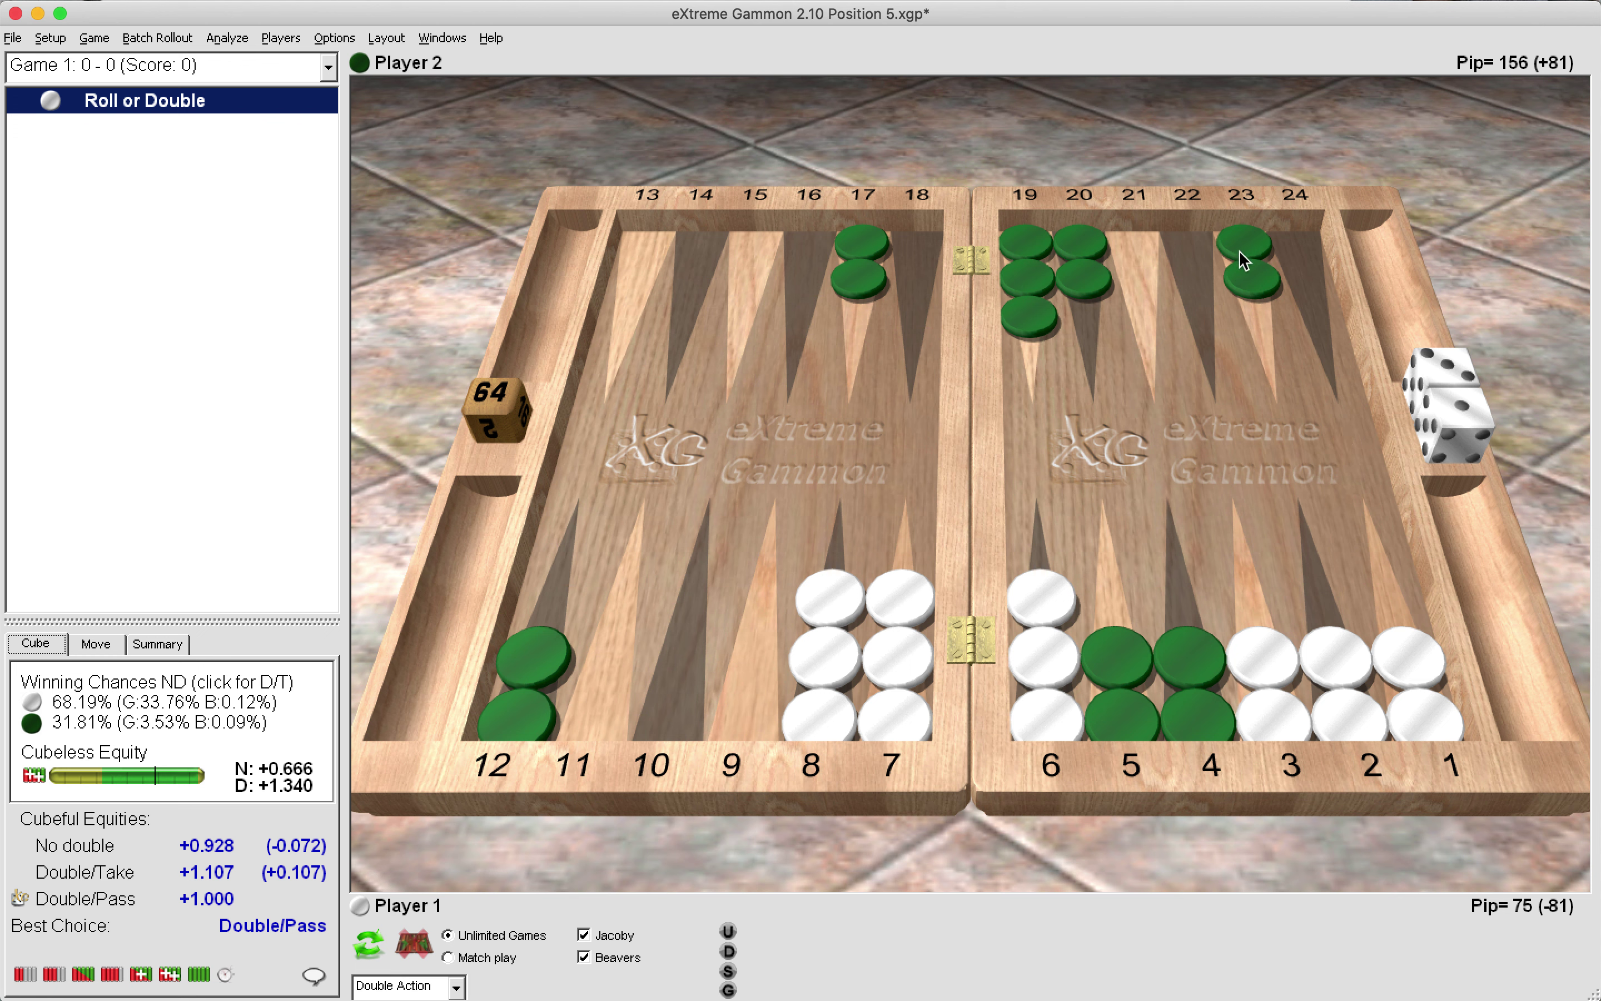
Return both green checkers from the 23 point to the 21 point
left_click(1251, 231)
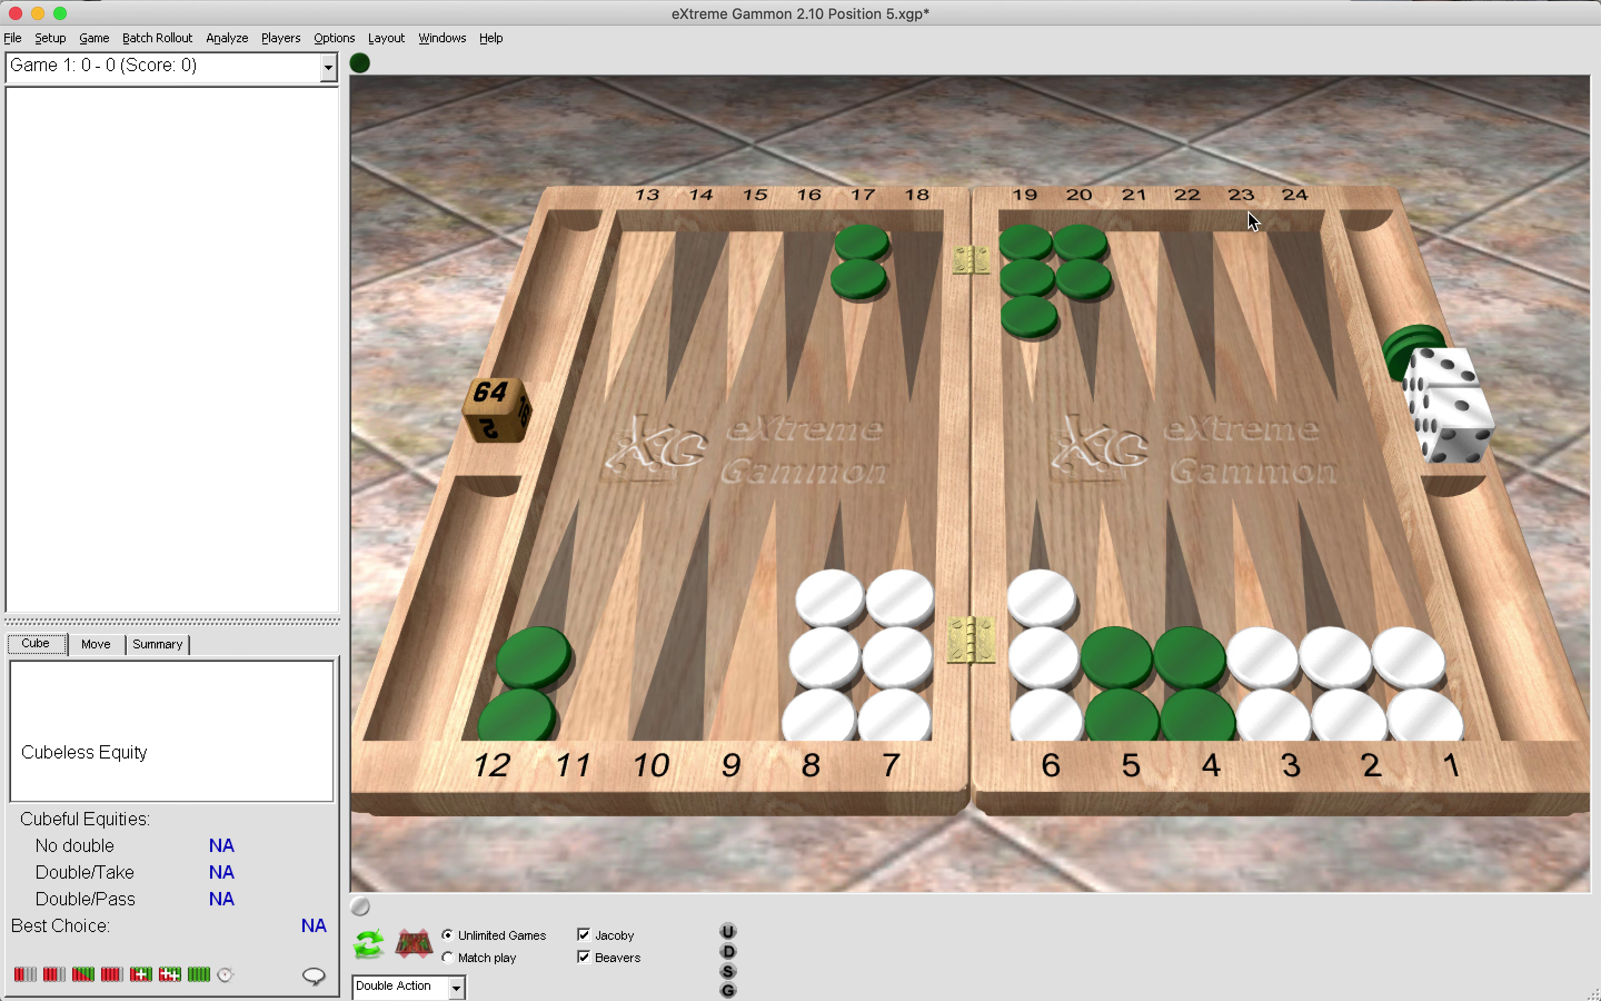
left_click(1143, 274)
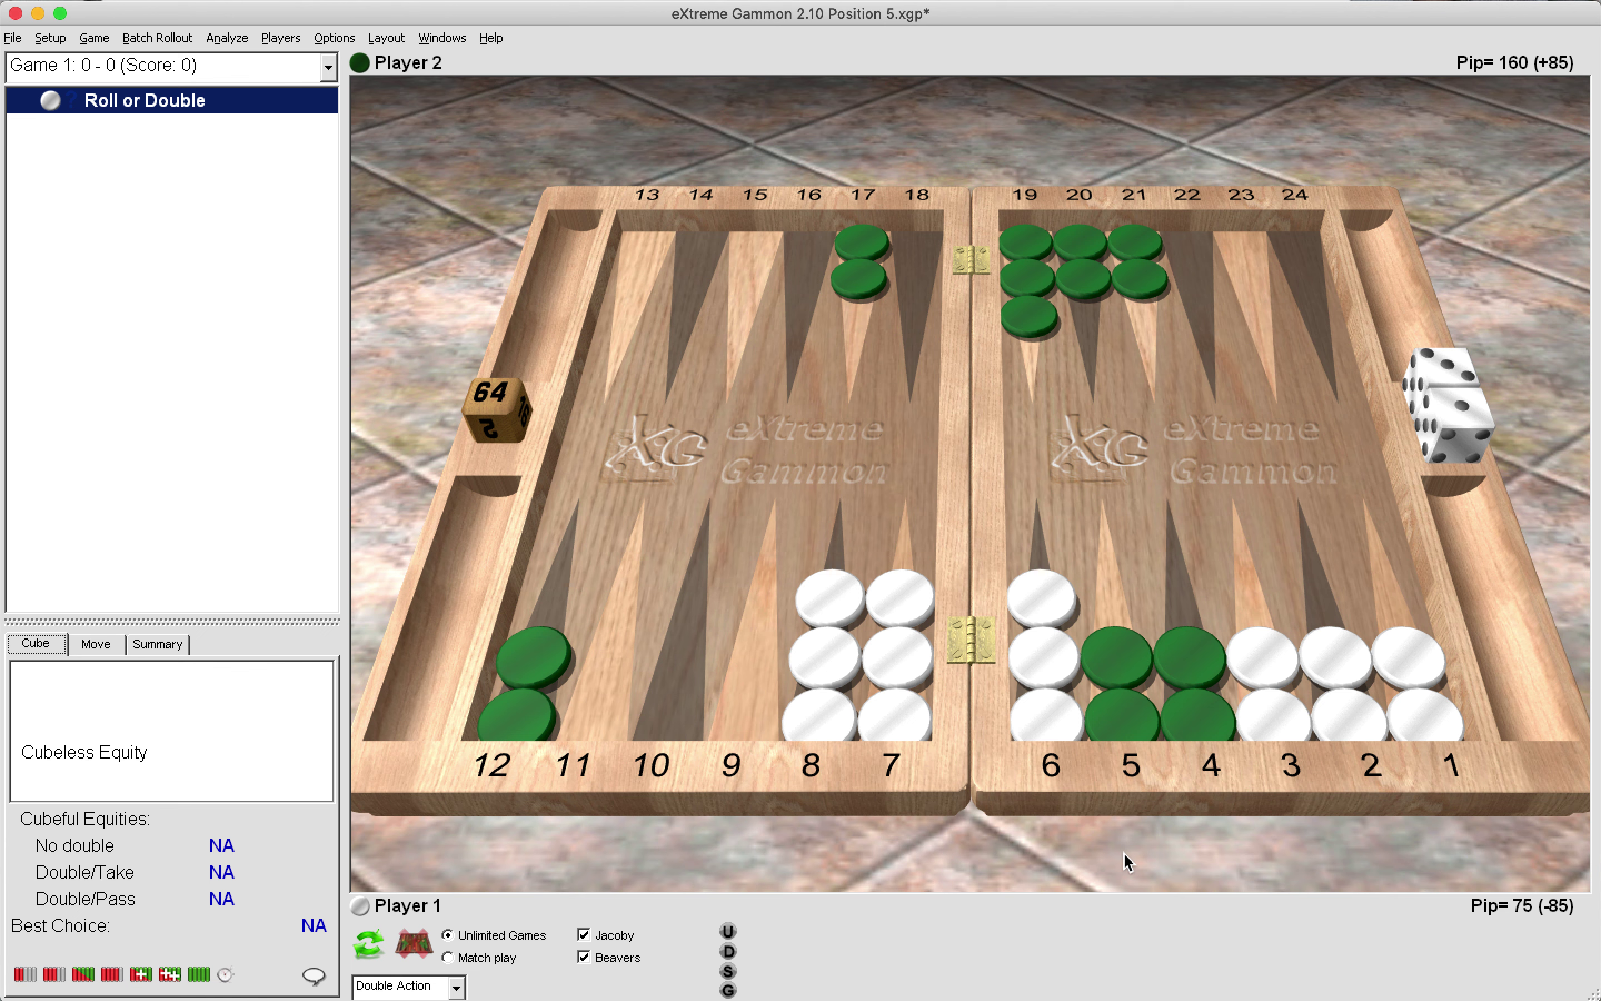
Swap the two green checkers on the 4 point with the white pair on the 2 point and start an XG Roller++ analysis
left_click(1211, 736)
left_click(1212, 791)
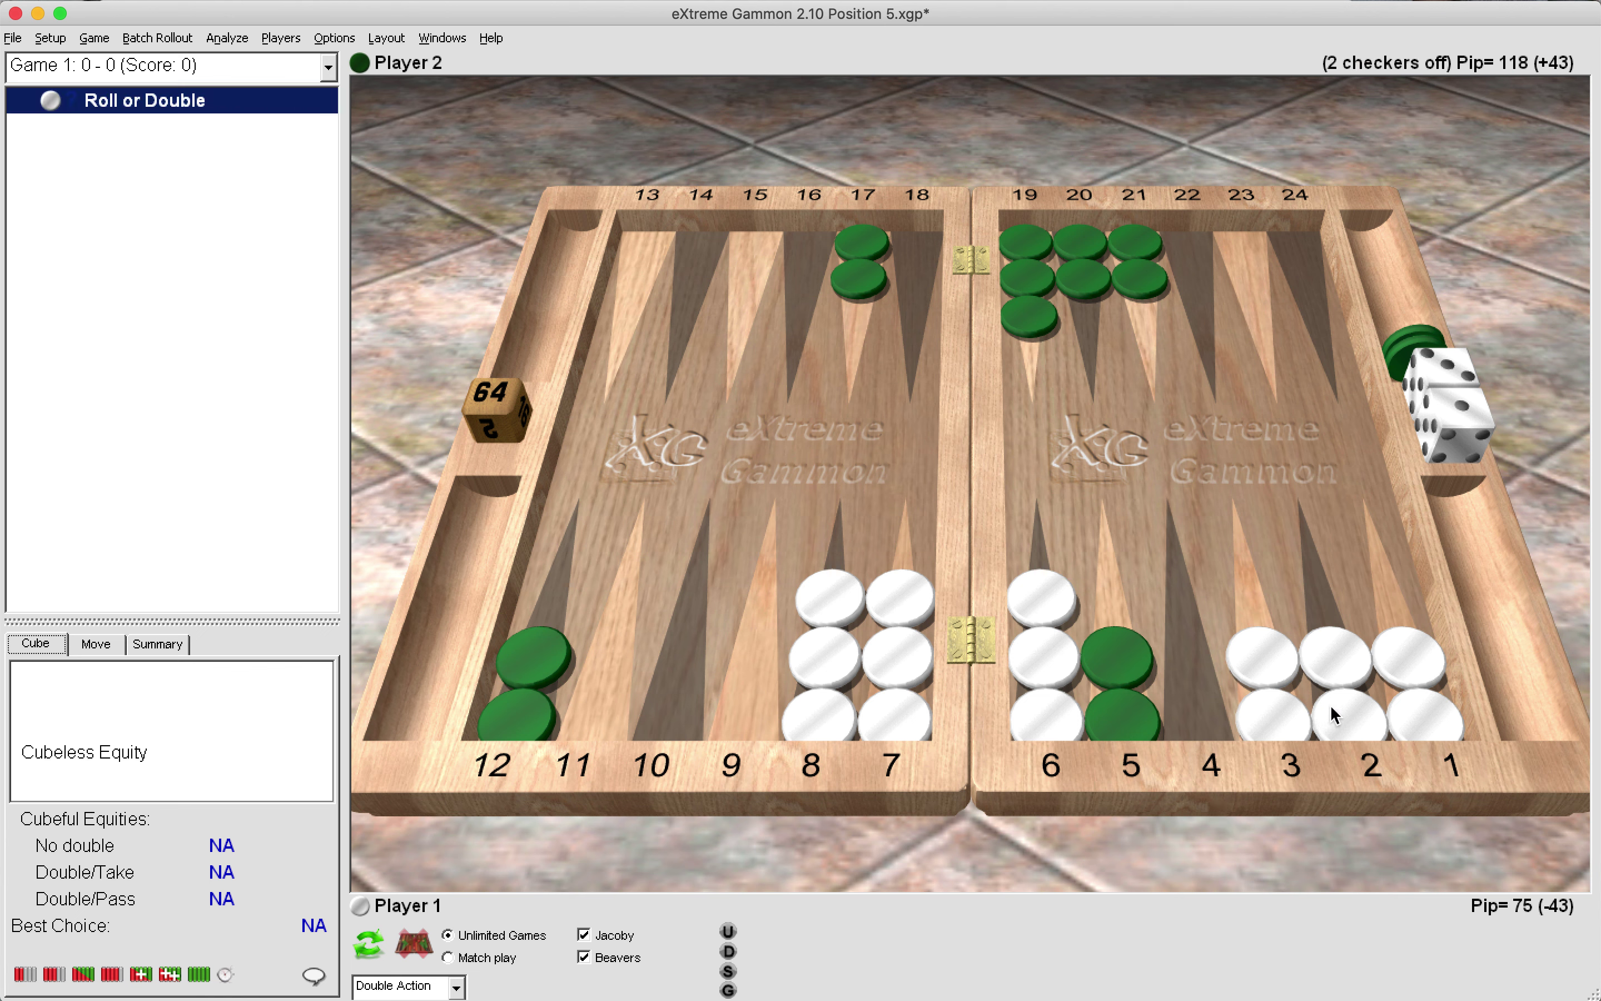
left_click(1334, 680)
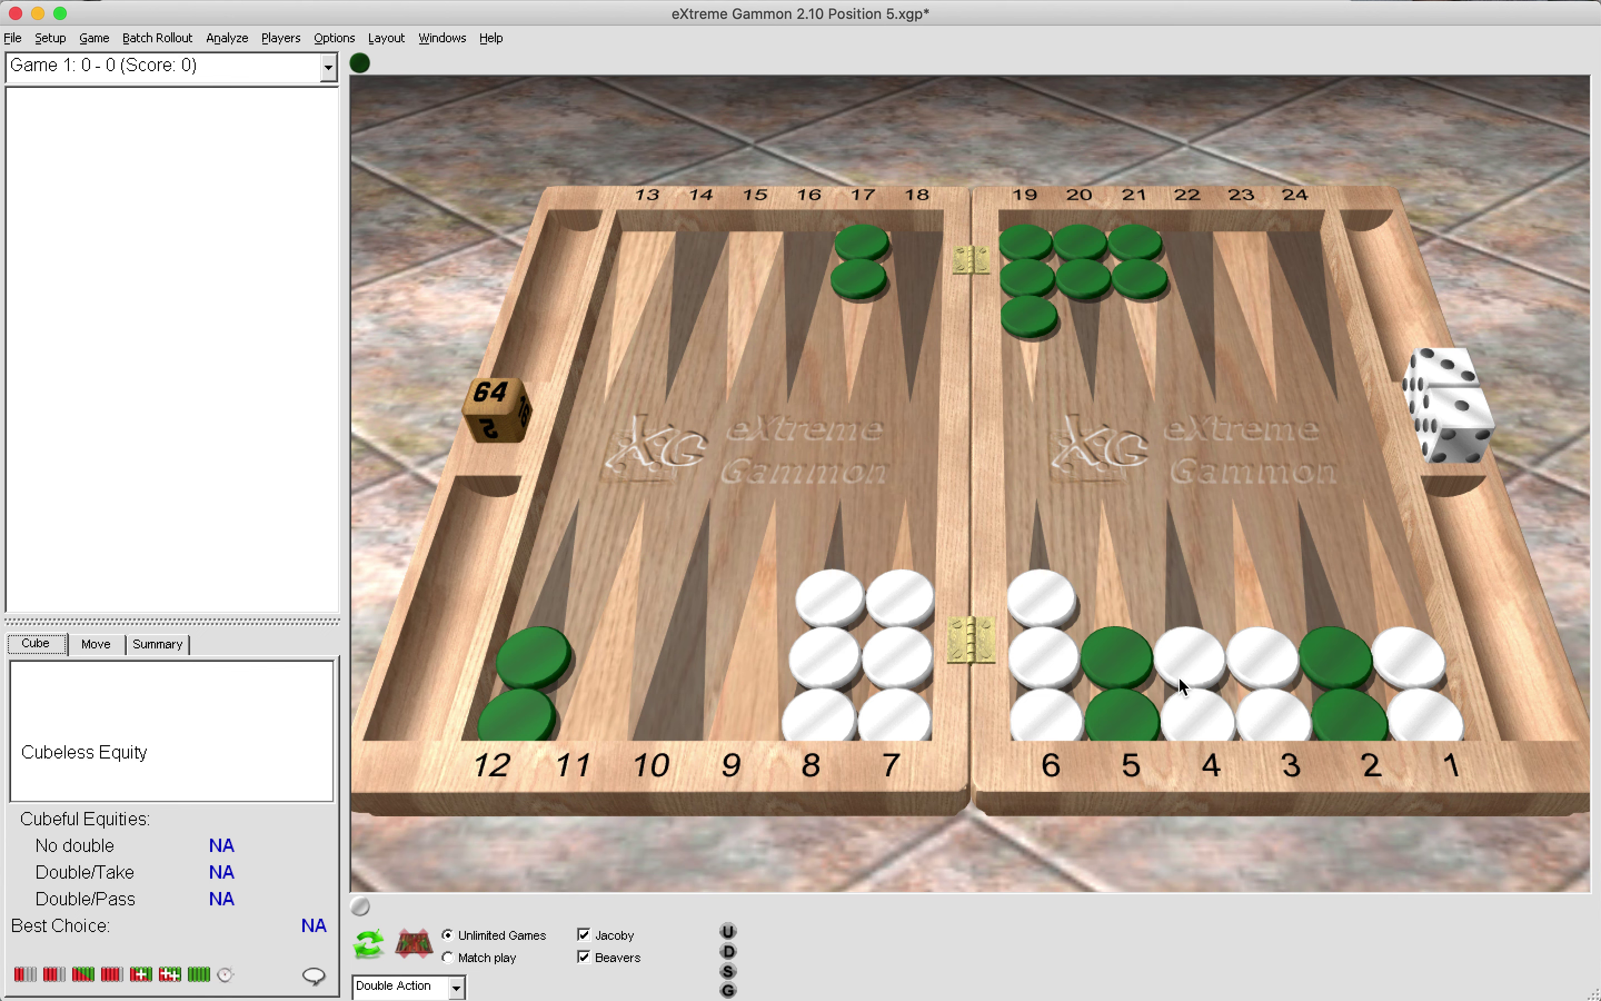
left_click(171, 973)
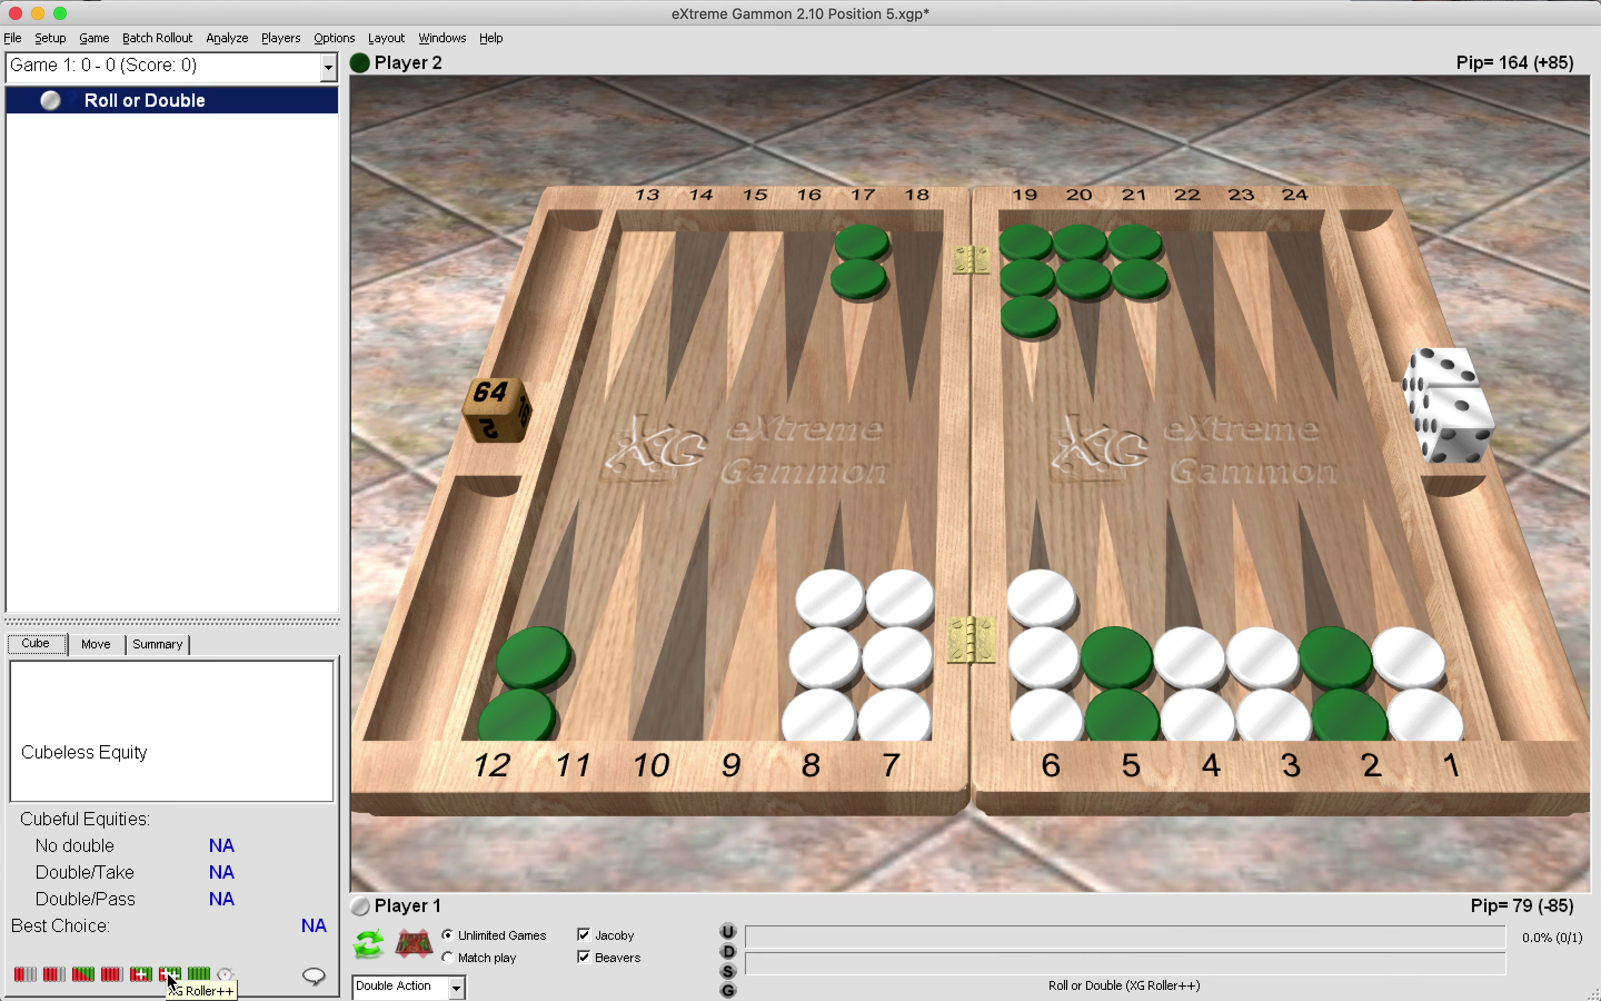